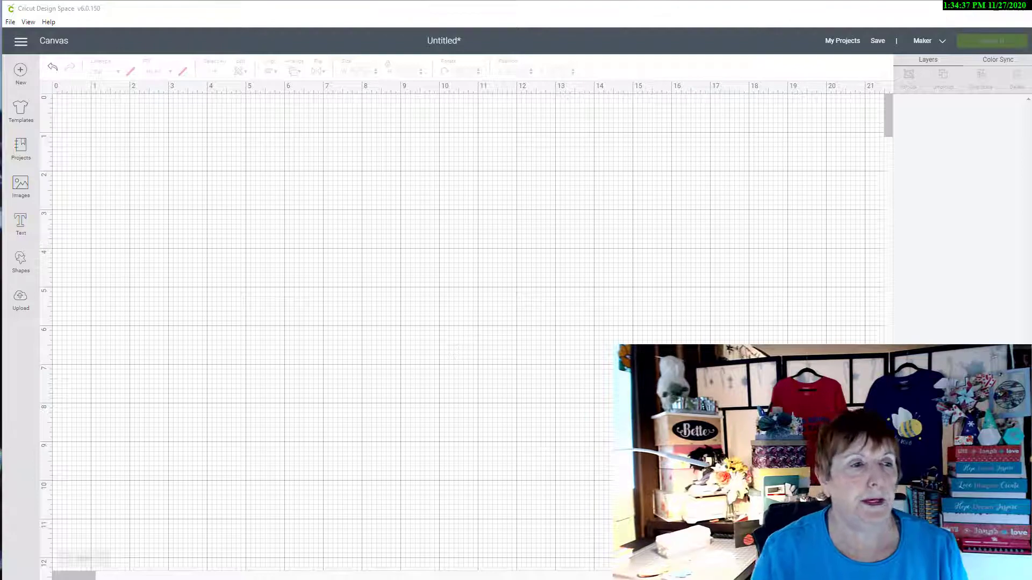
Upload Get Well - Recovery.svg from the Get Well Card folder as an image, keeping Get Well - Recovery as its name
click(21, 301)
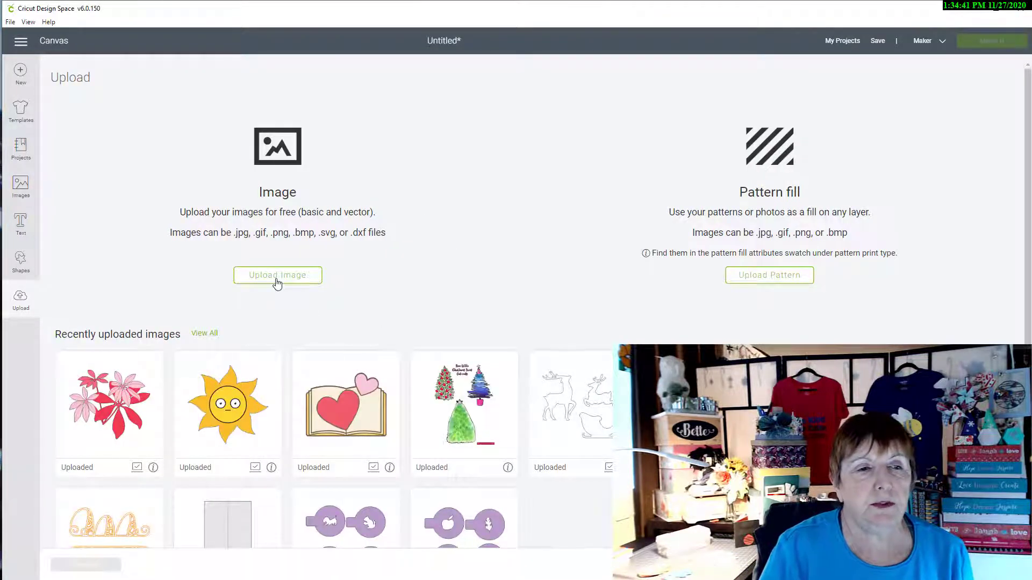
click(277, 284)
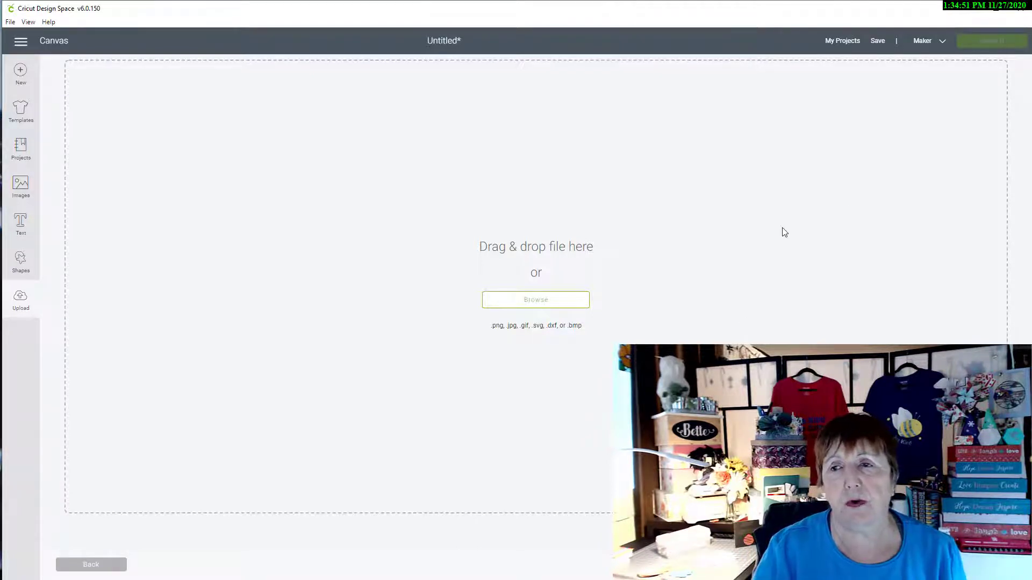
drag(1031, 92, 1031, 44)
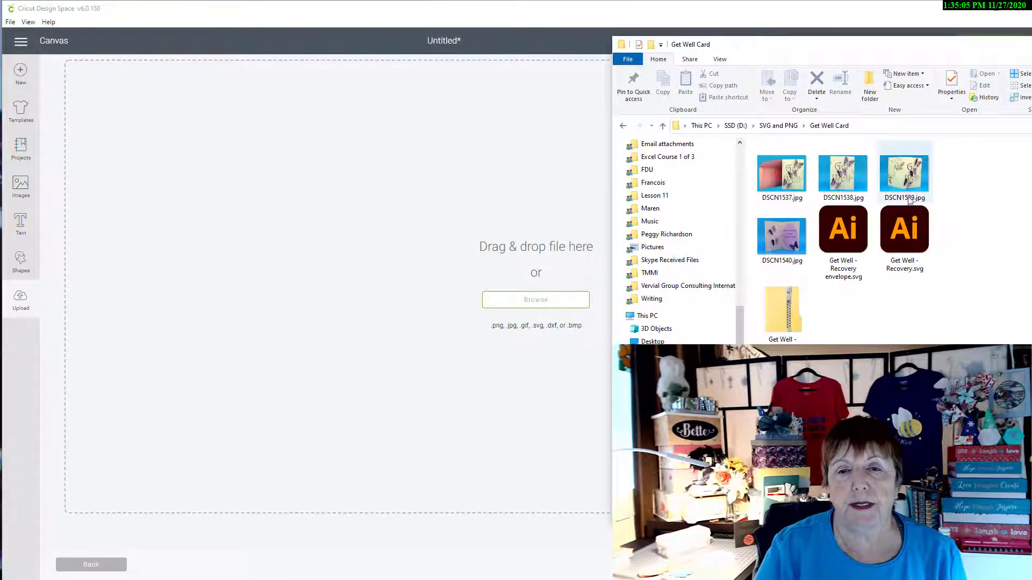
click(903, 228)
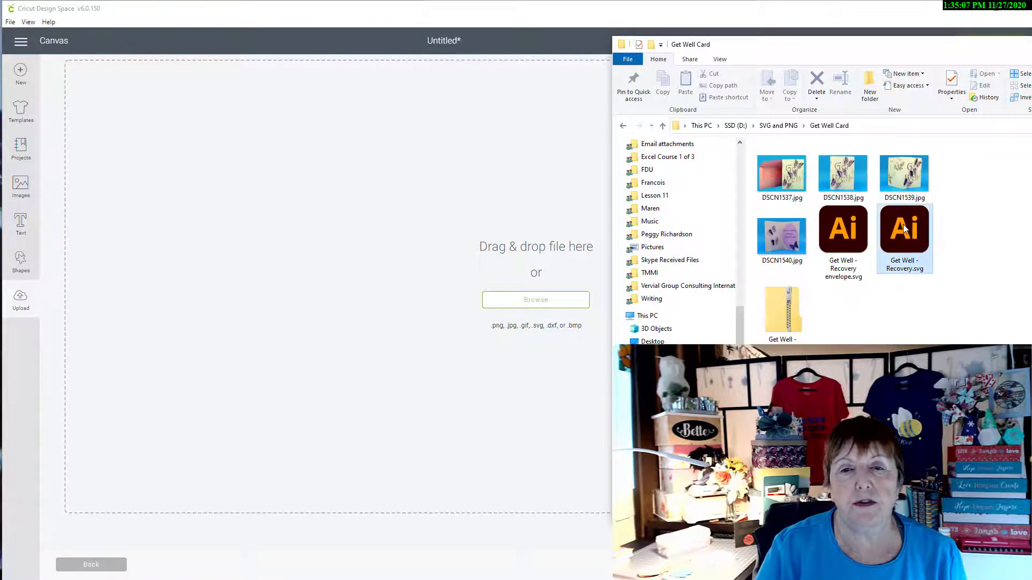
drag(903, 226, 450, 235)
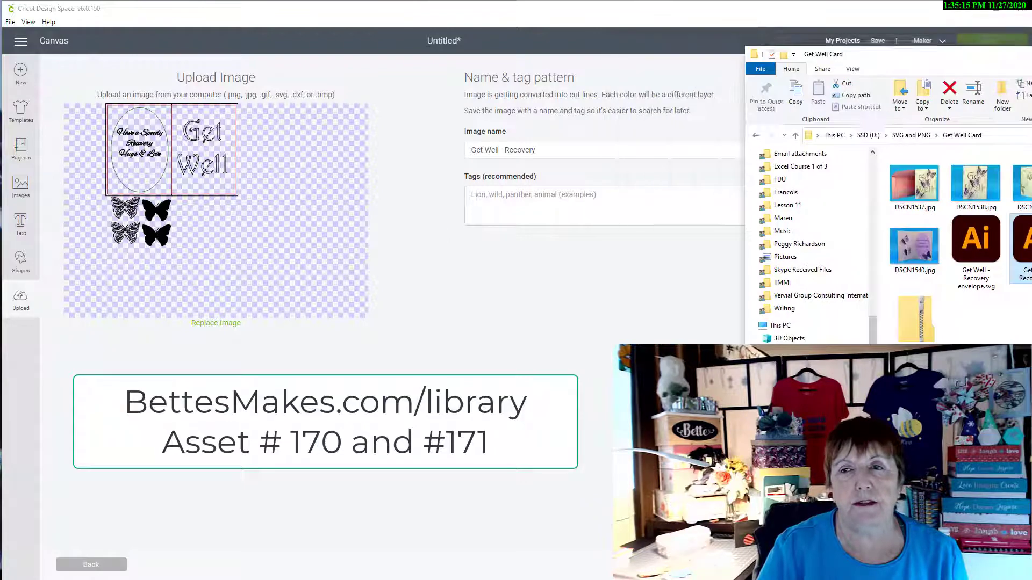
key(alt+Tab)
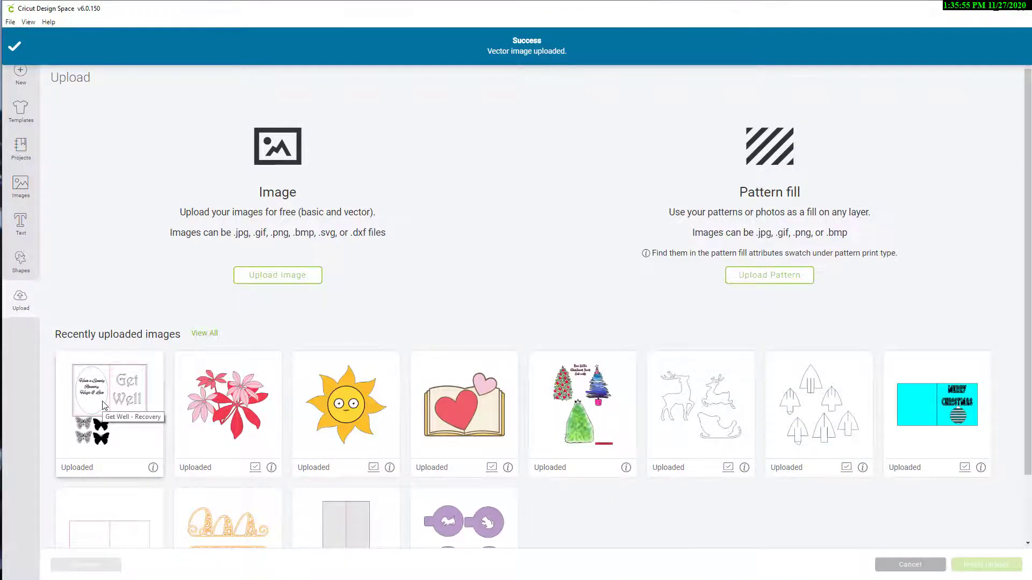
Insert the uploaded Get Well - Recovery image, placing it at about X 6, Y 0.94 on the canvas, and ungroup it
click(104, 406)
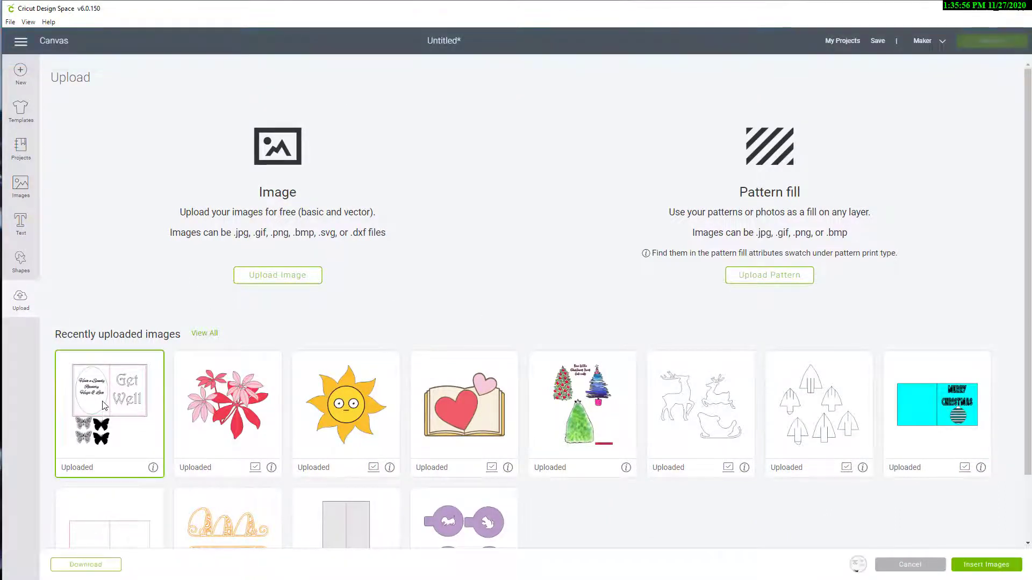
click(983, 565)
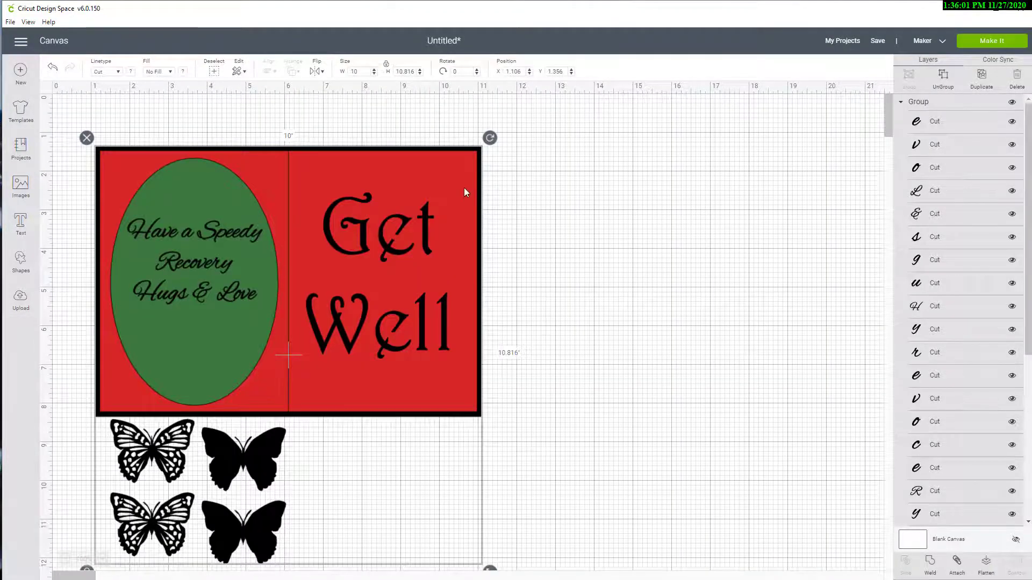
drag(466, 191, 653, 171)
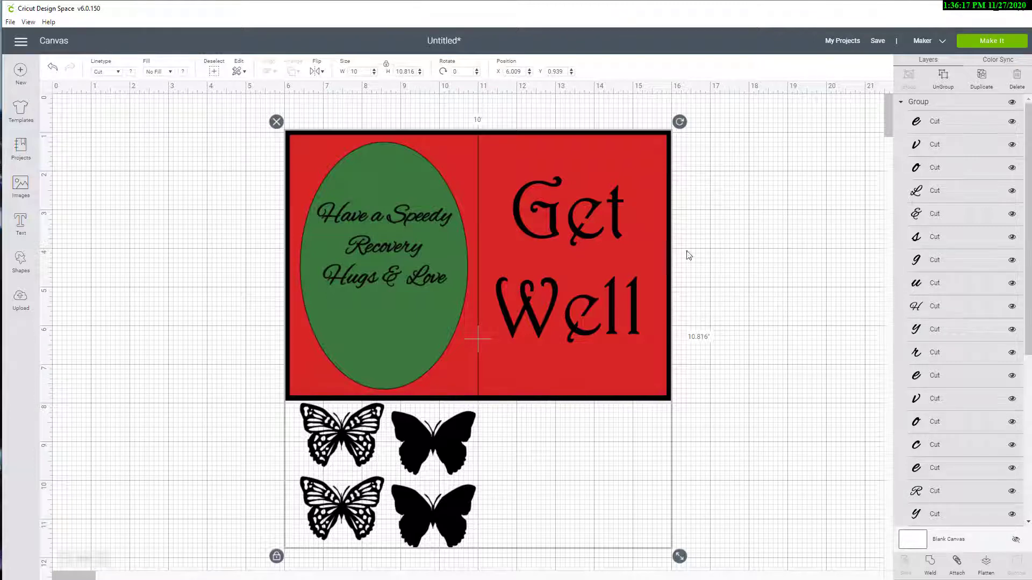
click(944, 79)
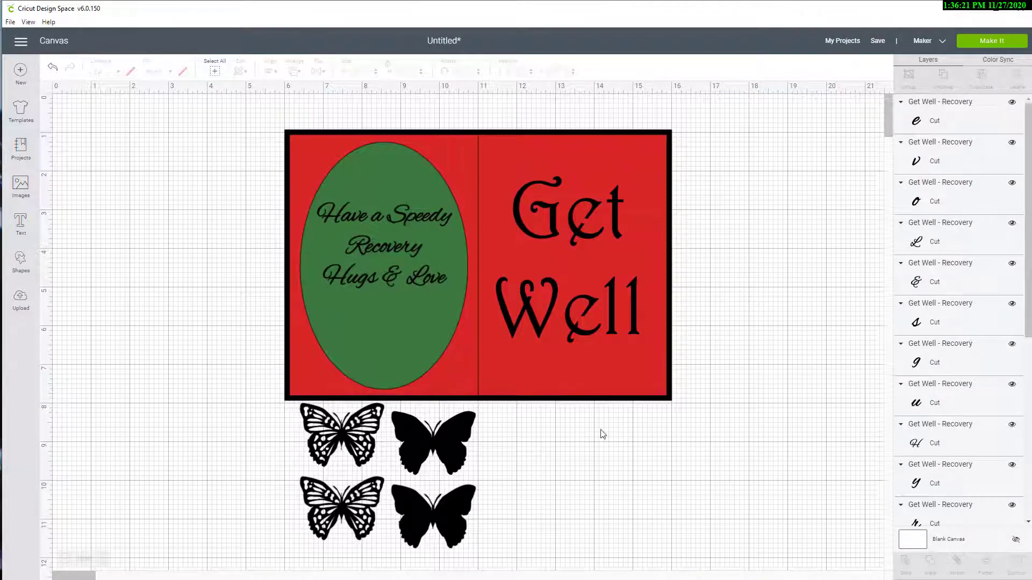
Try moving the two solid butterflies into the empty area beside the card and recolouring them light blue
click(411, 453)
drag(411, 452, 143, 194)
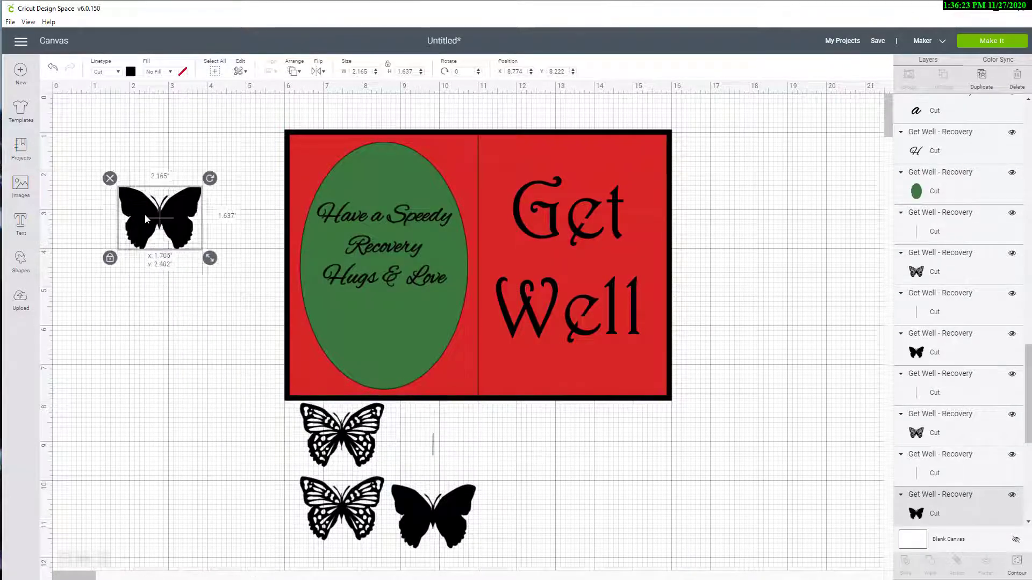
drag(412, 516, 143, 267)
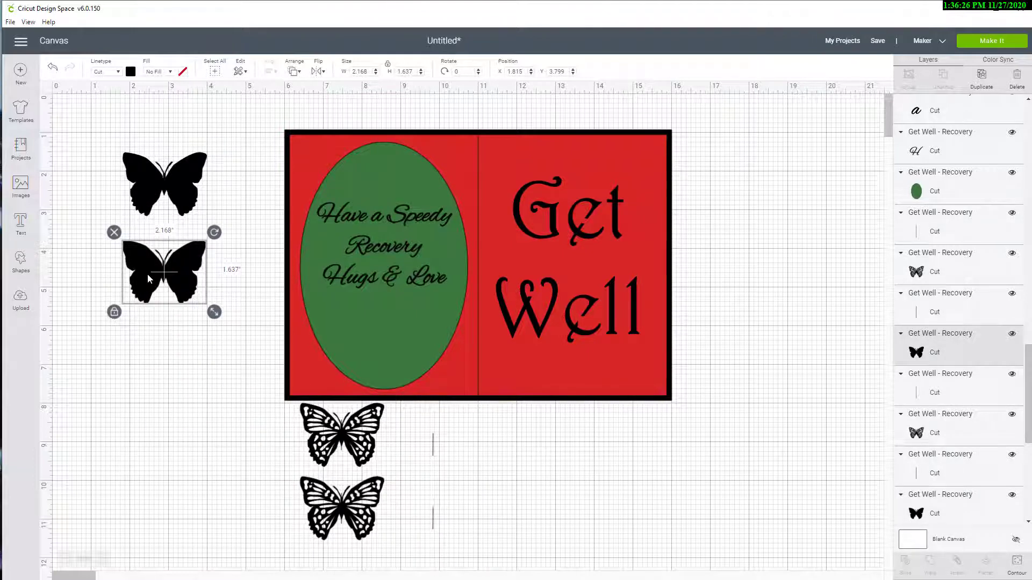
shift+click(143, 186)
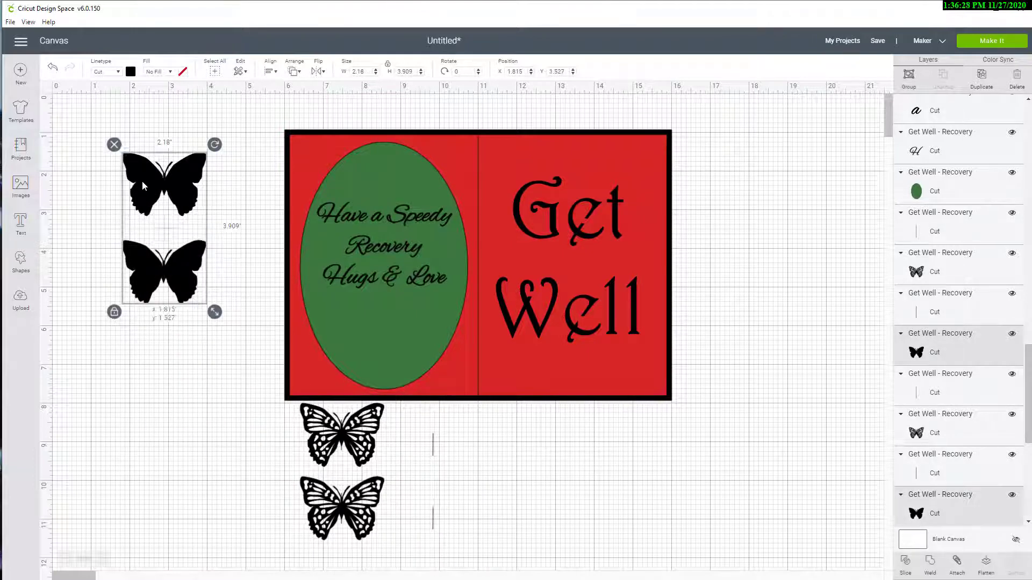
click(130, 72)
click(183, 137)
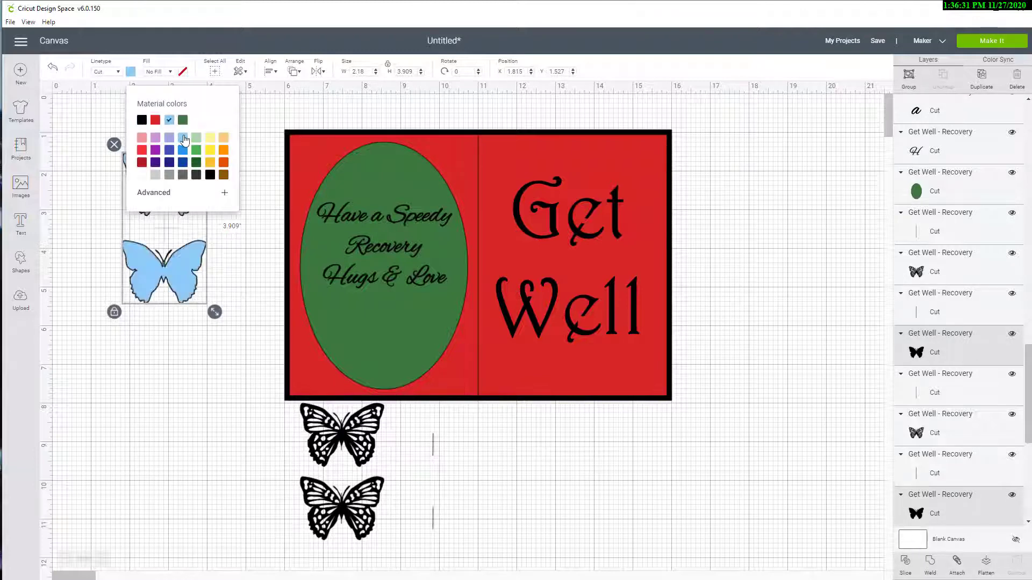
Try moving the two patterned butterflies away from their fold lines to below the blue ones and recolouring them light yellow
click(355, 451)
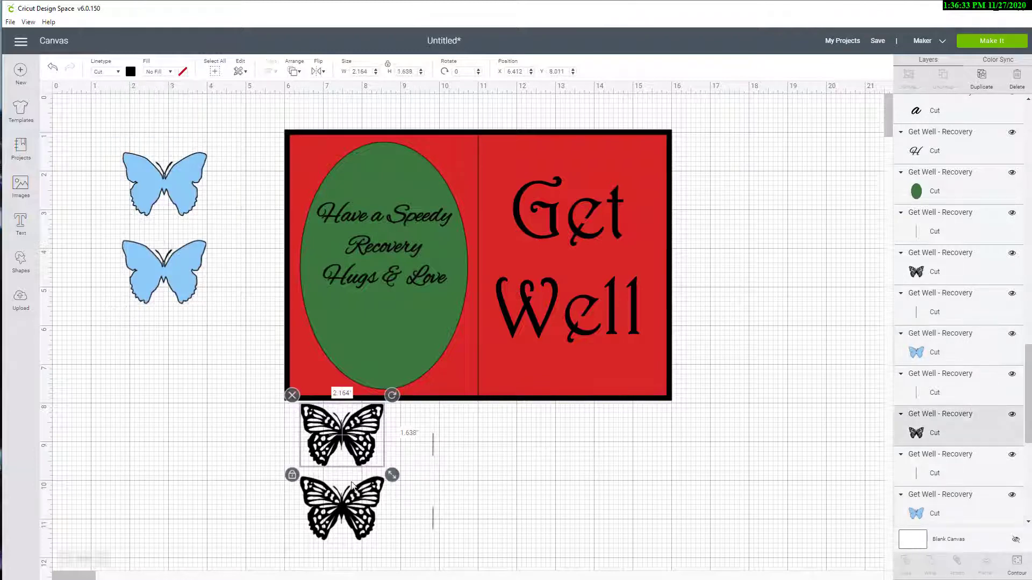
shift+click(352, 513)
drag(352, 513, 168, 451)
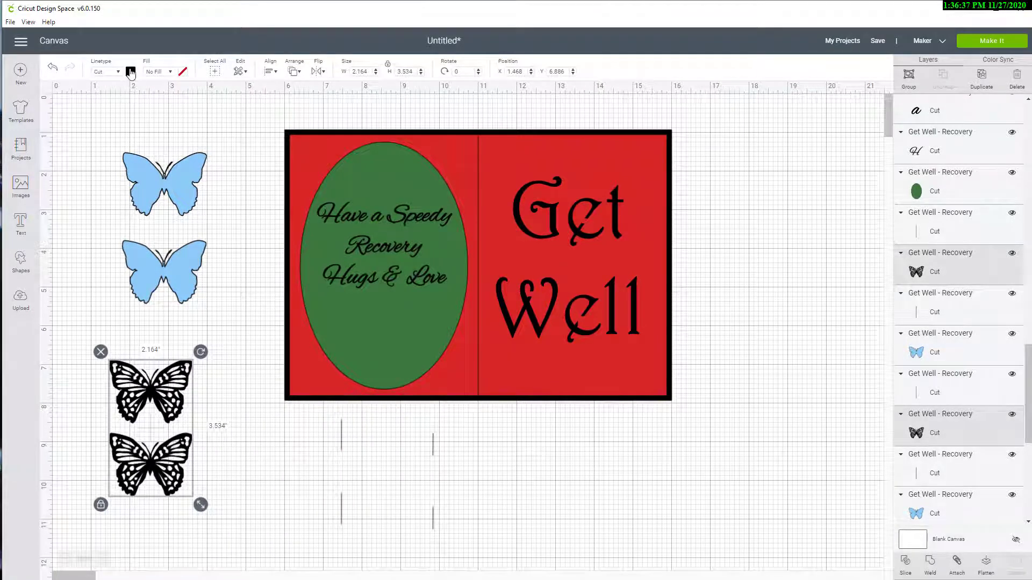
click(131, 72)
click(210, 141)
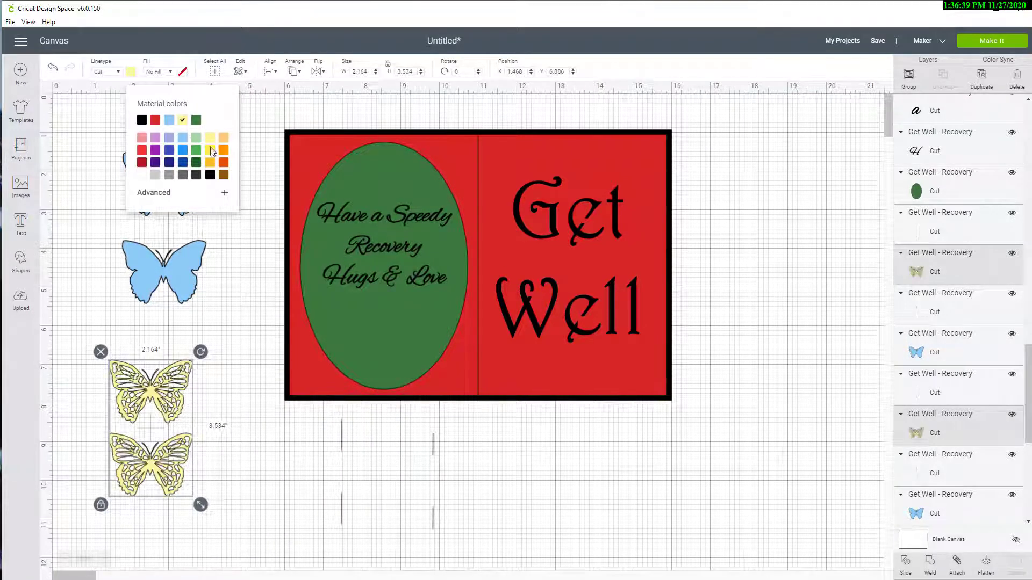
click(244, 476)
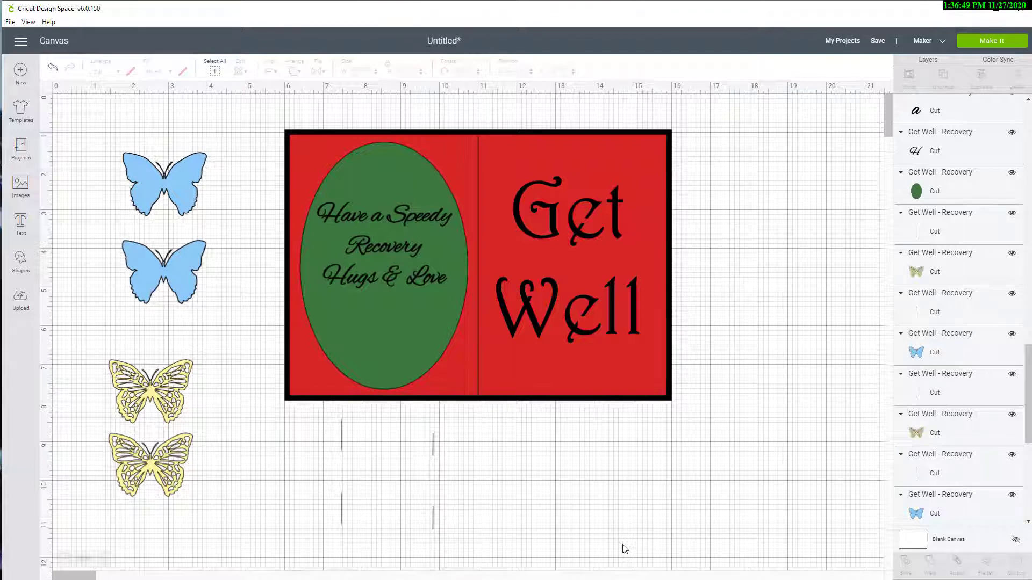
Undo the recolouring and moves of all four butterflies, back to their original places below the card
key(ctrl+z)
key(ctrl+z)
key(ctrl+z)
key(ctrl+z)
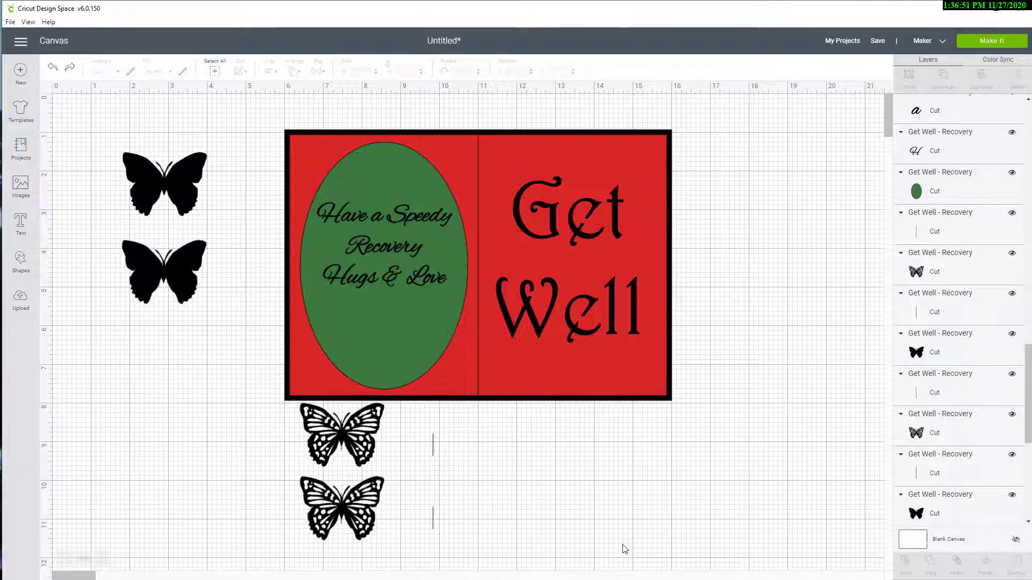
key(ctrl+z)
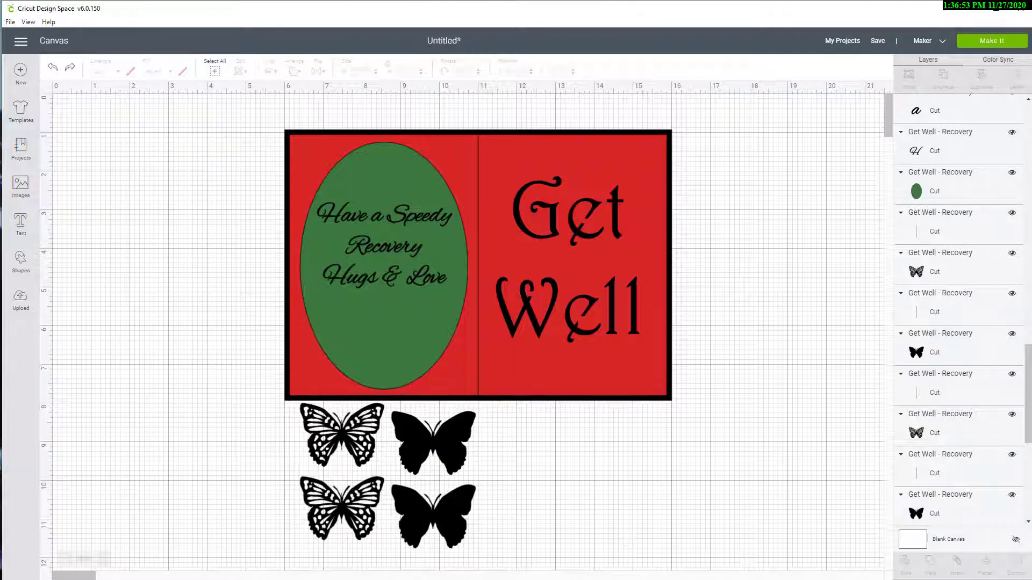
Recolour all four butterflies below the card light yellow together, leaving their fold lines unselected
click(450, 521)
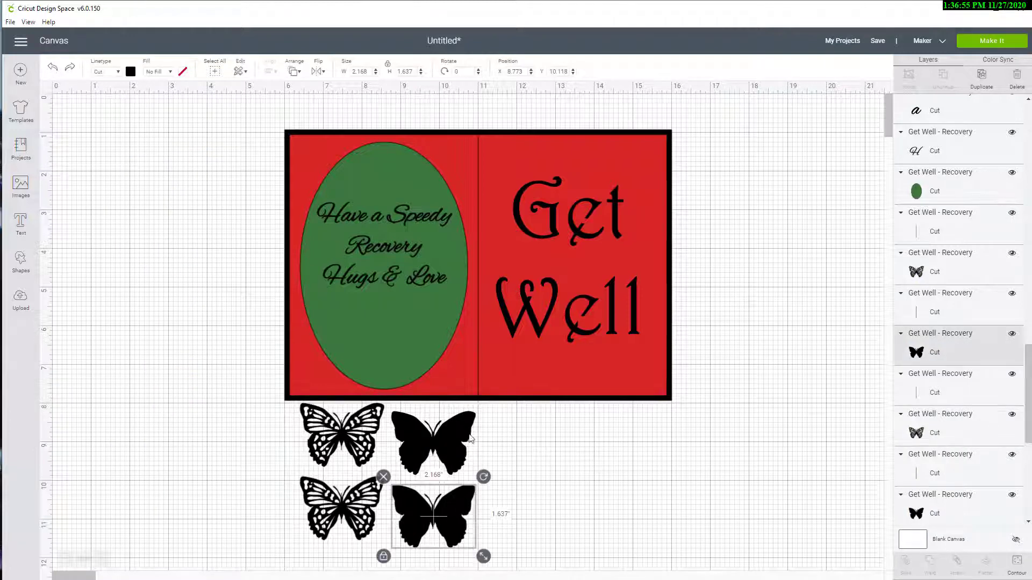
shift+click(450, 443)
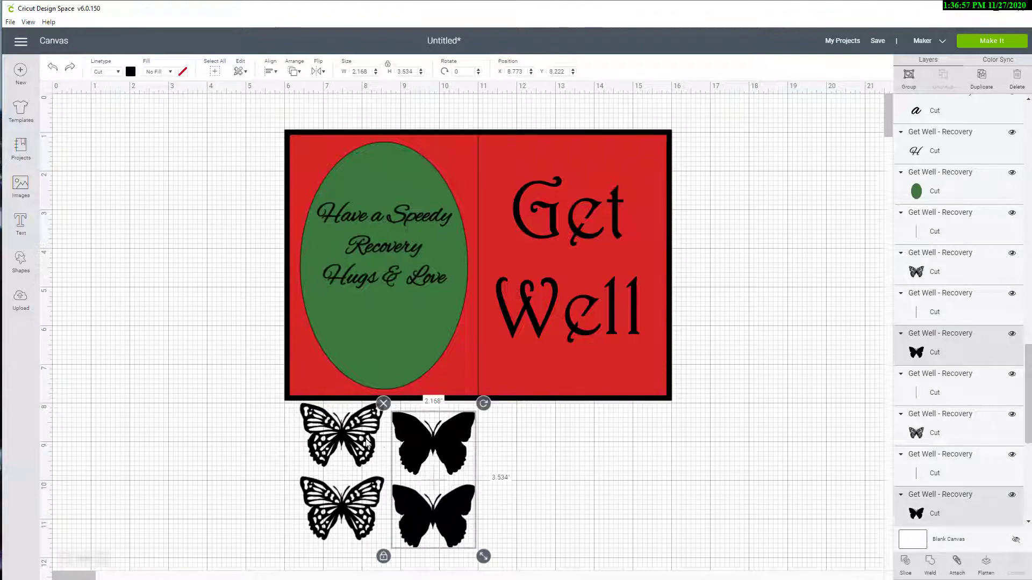
shift+click(363, 445)
shift+click(354, 510)
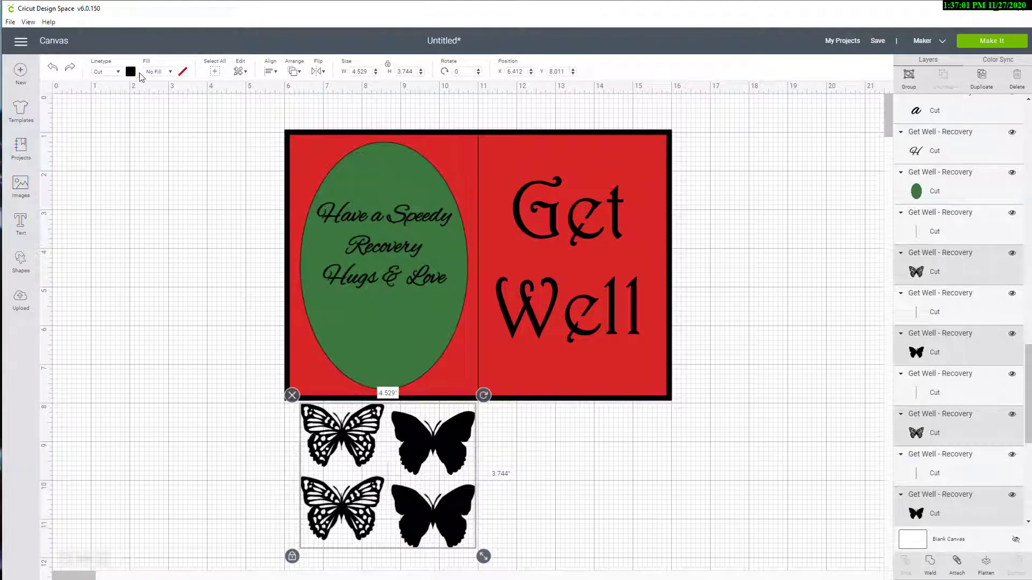
click(130, 72)
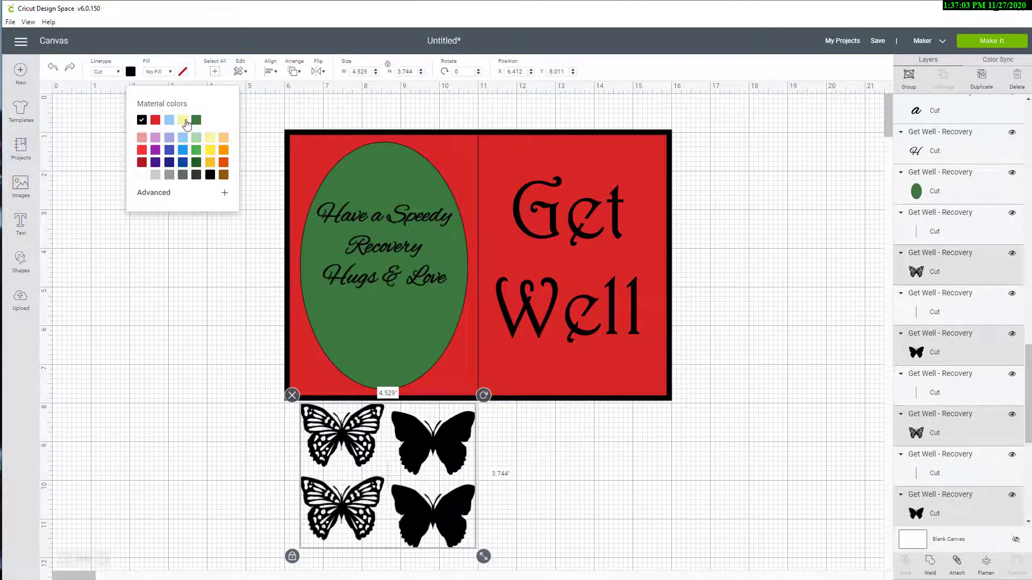
click(184, 122)
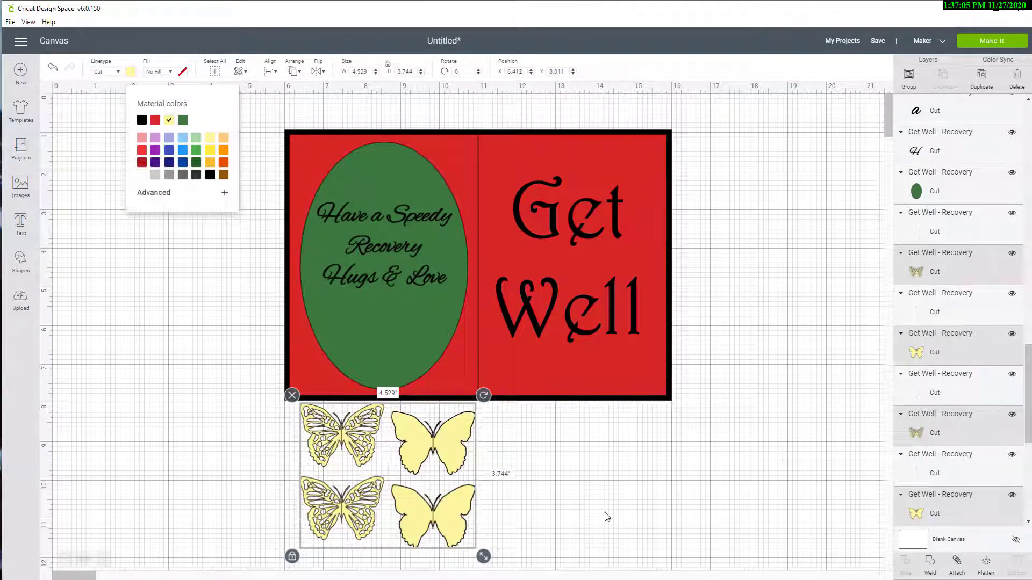
click(565, 512)
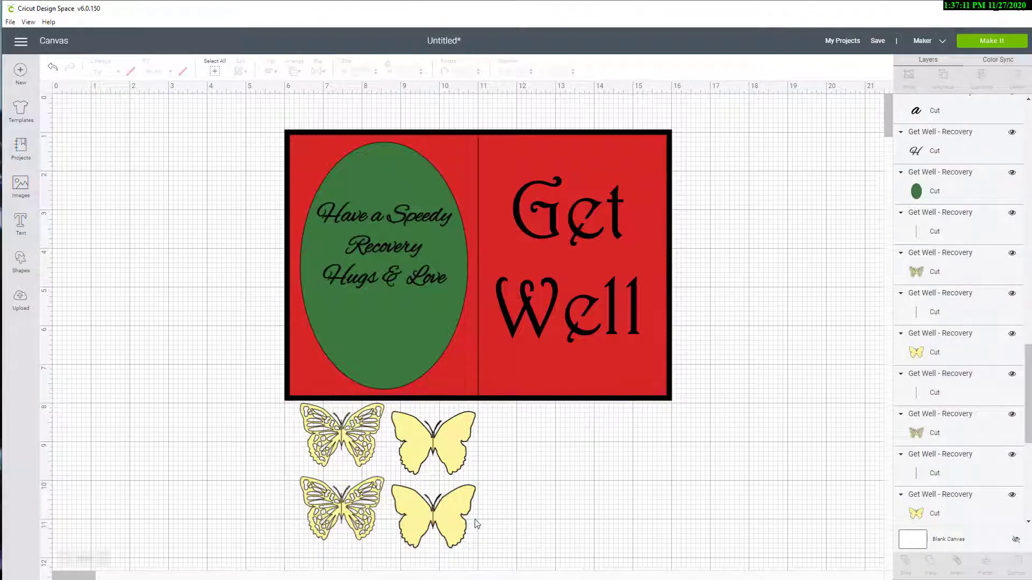
Change the linetype of the four butterfly centre lines from Cut to Score
click(434, 521)
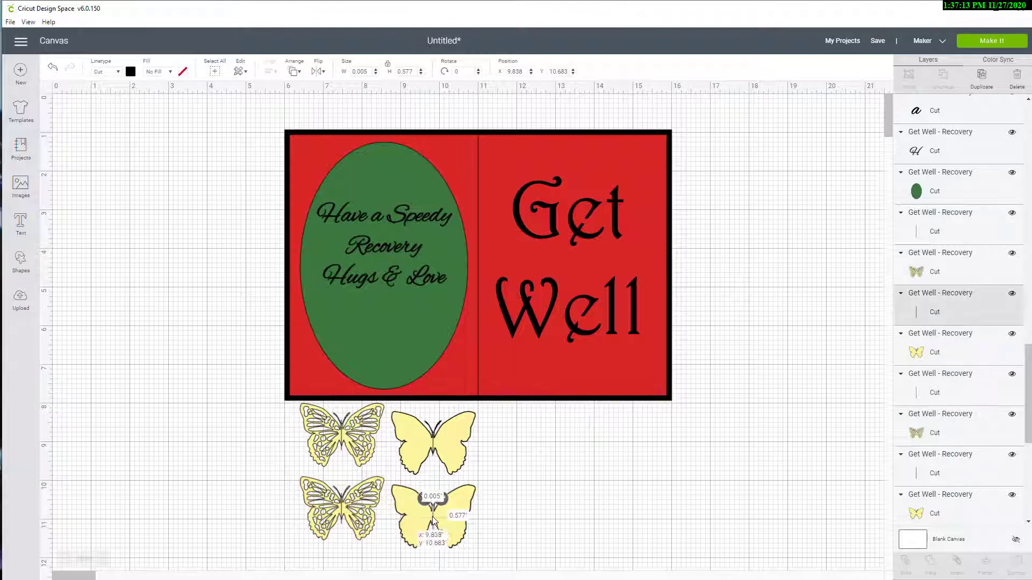
shift+click(434, 446)
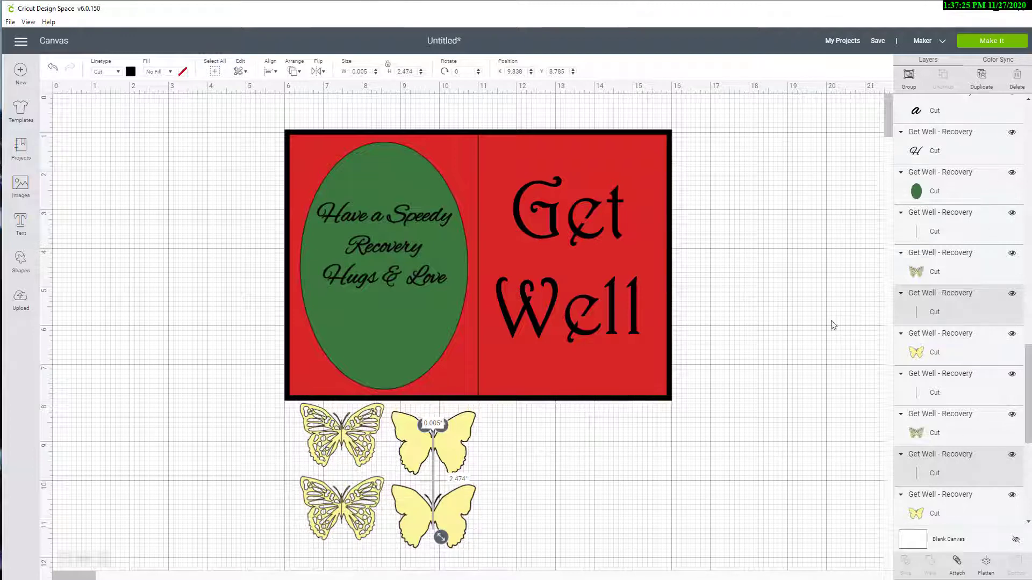
click(960, 396)
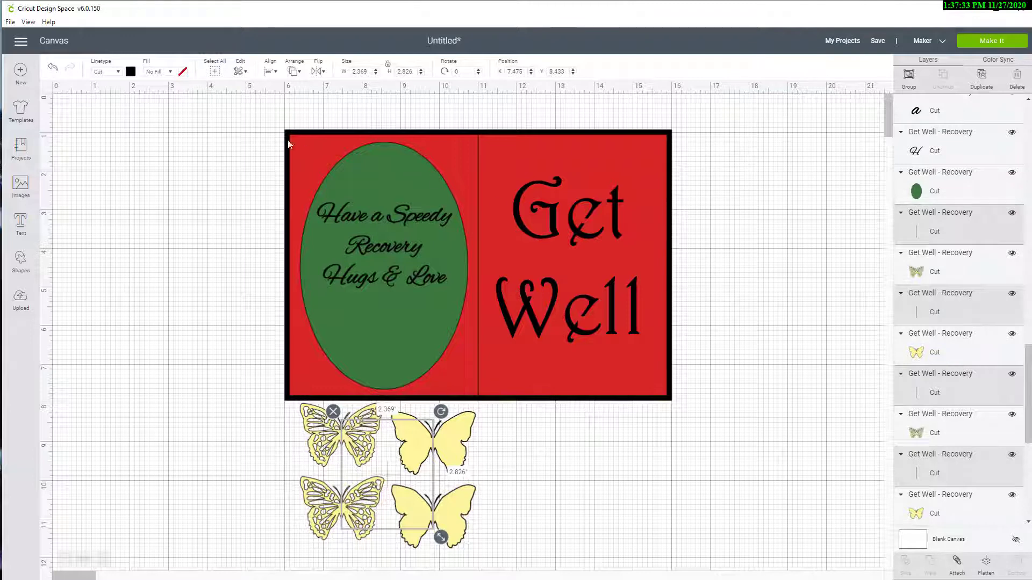
click(120, 75)
click(115, 103)
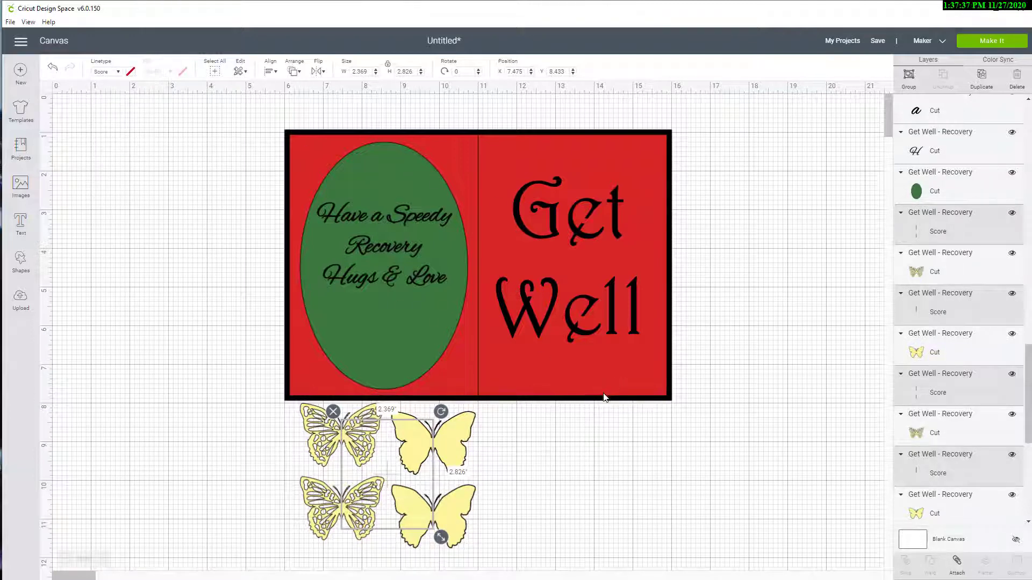
click(628, 444)
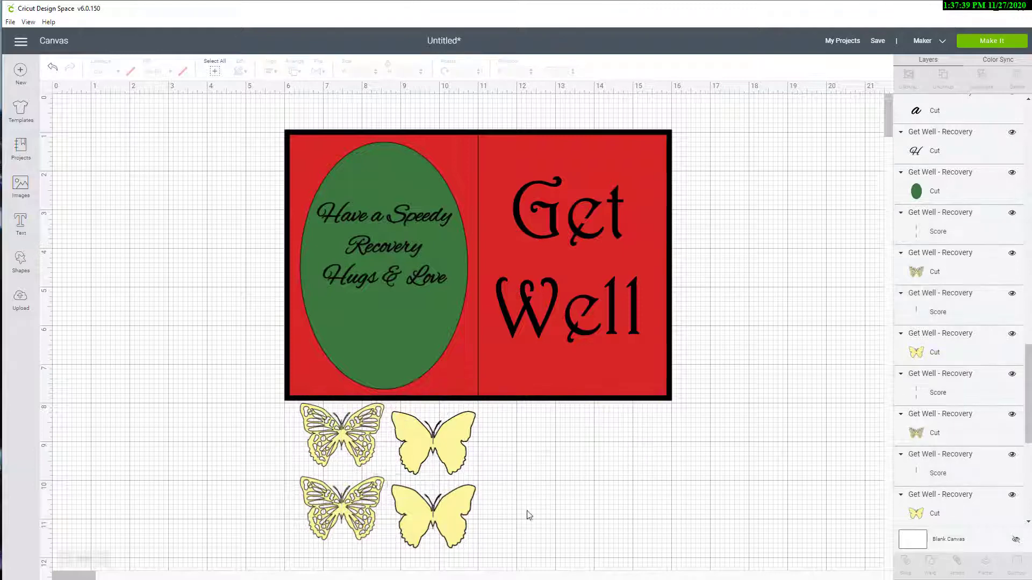
Attach each of the two solid butterflies to its own centre score line
click(423, 505)
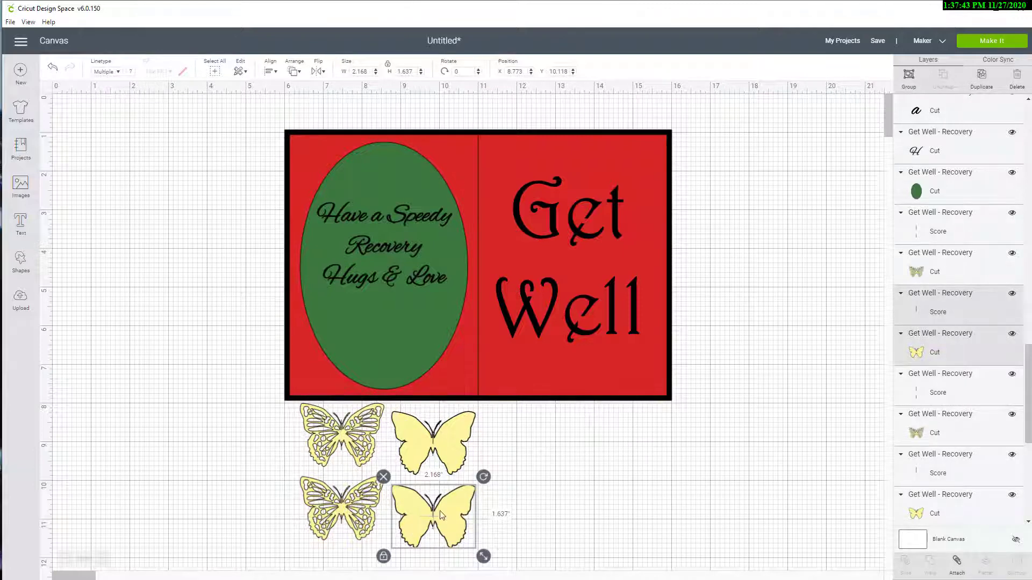
click(957, 562)
click(505, 452)
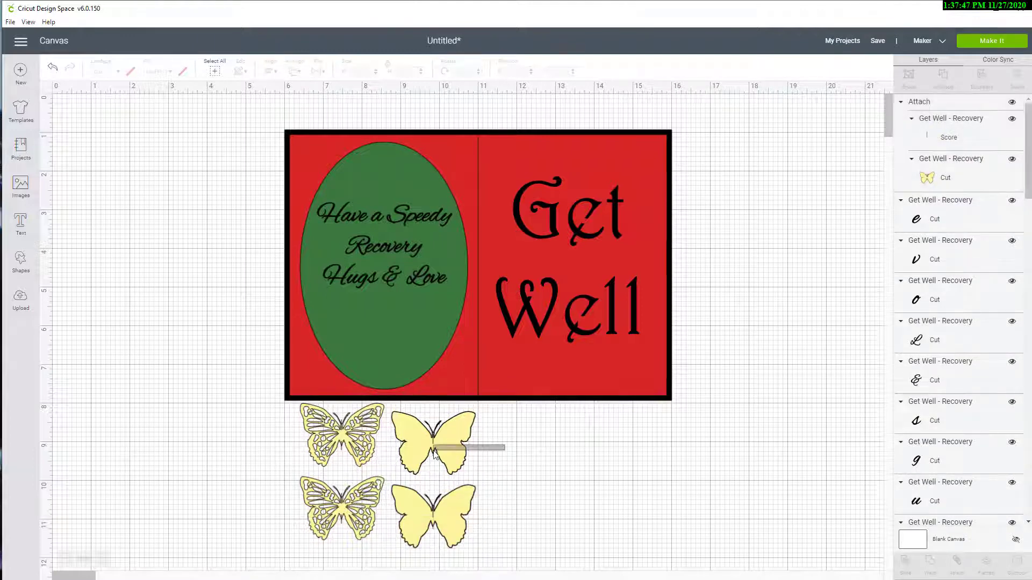
click(419, 460)
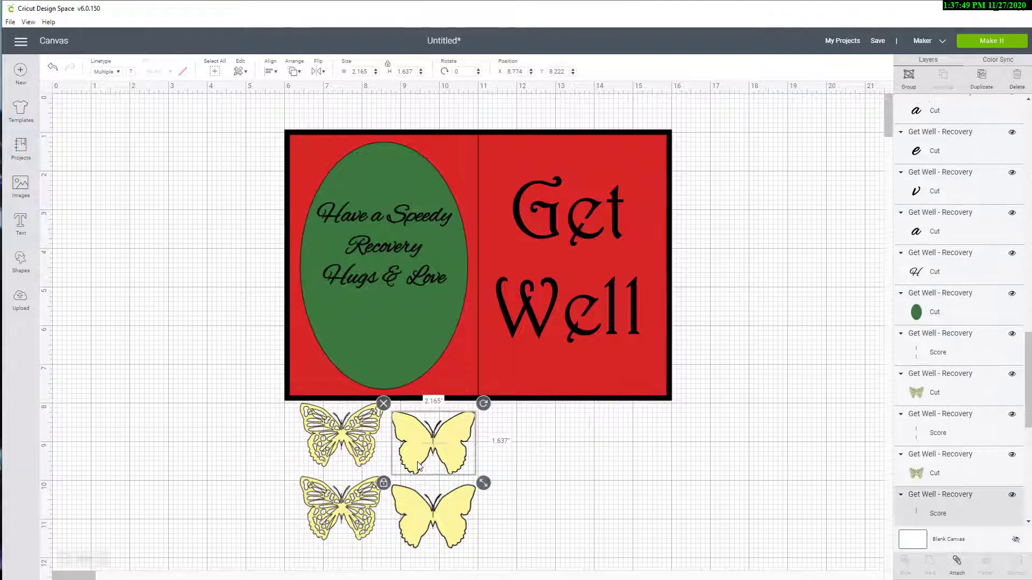
click(958, 564)
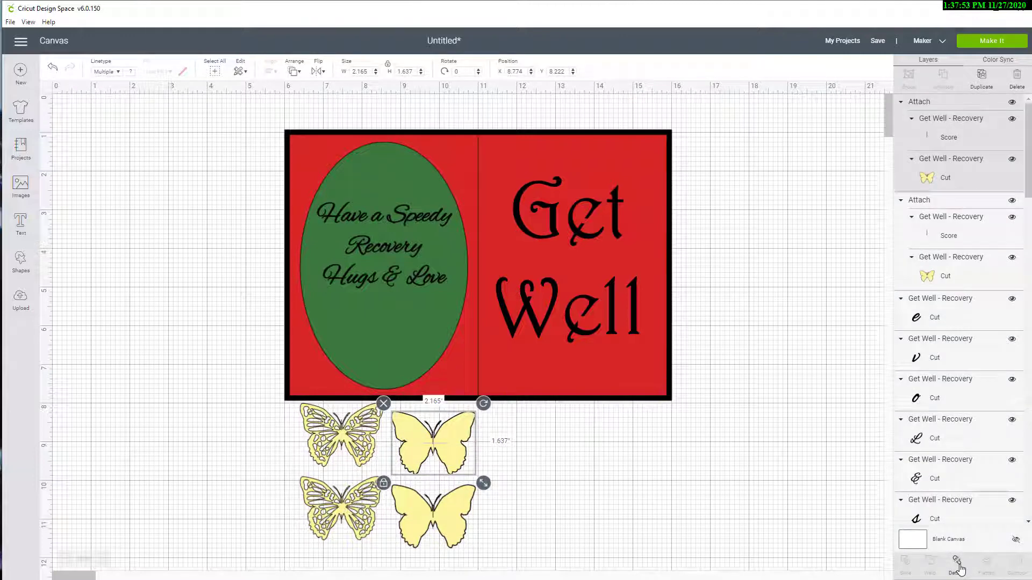
Attach each of the two patterned butterflies to its own centre score line
click(258, 487)
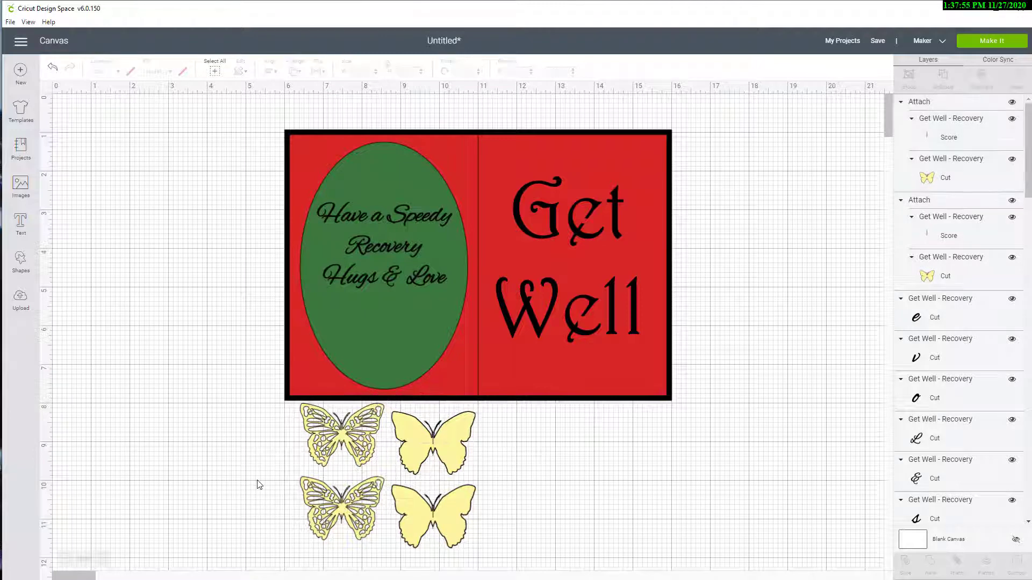
drag(256, 467, 327, 500)
drag(345, 523, 347, 529)
click(267, 503)
drag(254, 493, 361, 545)
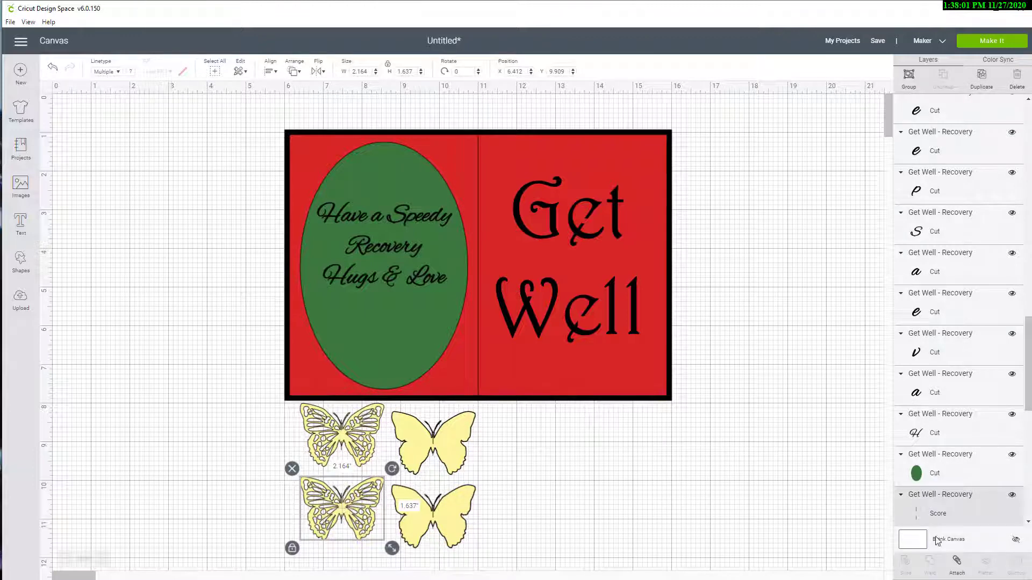
click(957, 564)
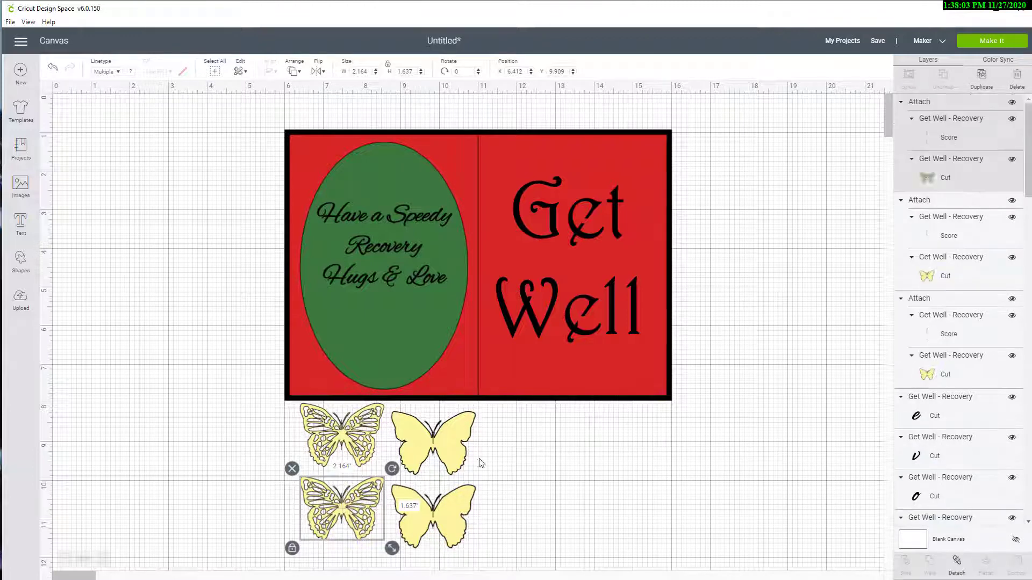
drag(277, 420, 368, 462)
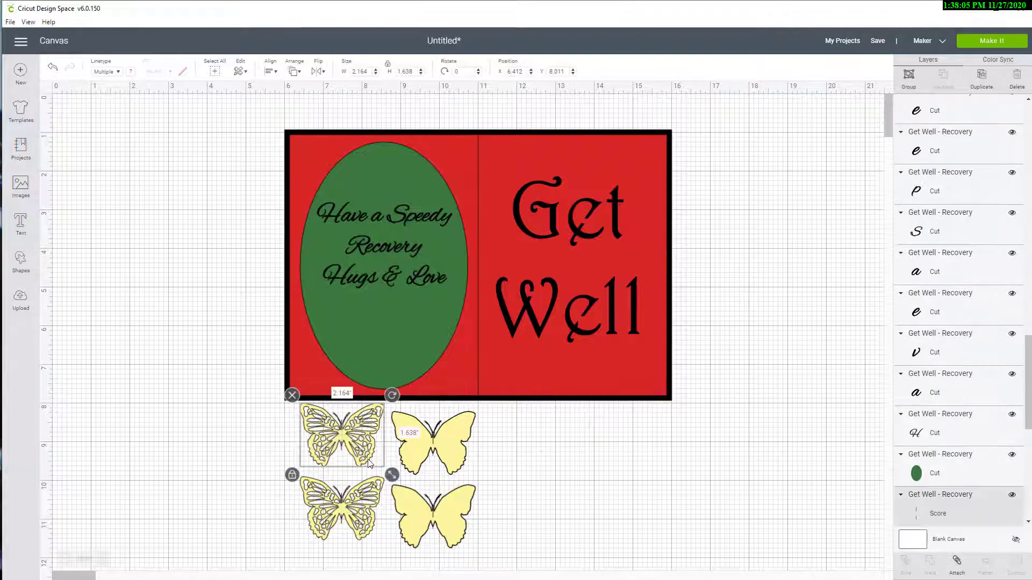
click(957, 563)
Move all four attached butterflies into a column in the empty space left of the card
click(525, 431)
drag(524, 431, 421, 459)
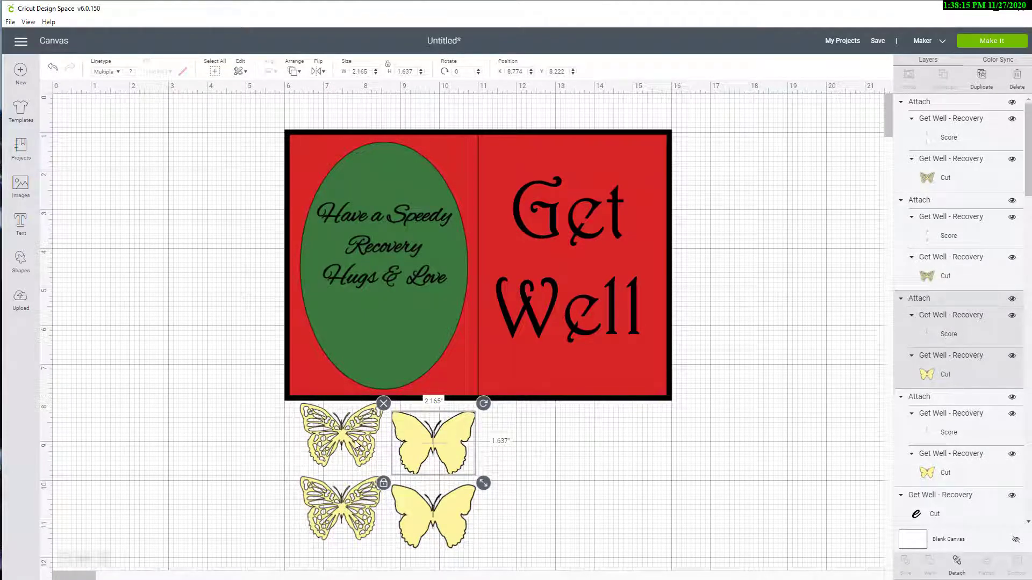
drag(357, 445, 186, 175)
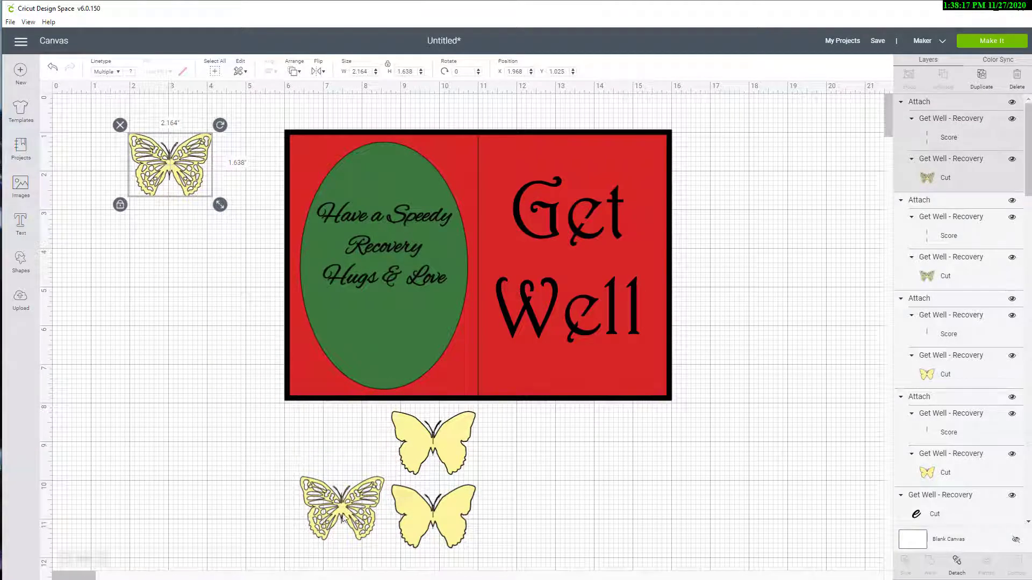
drag(342, 519, 167, 266)
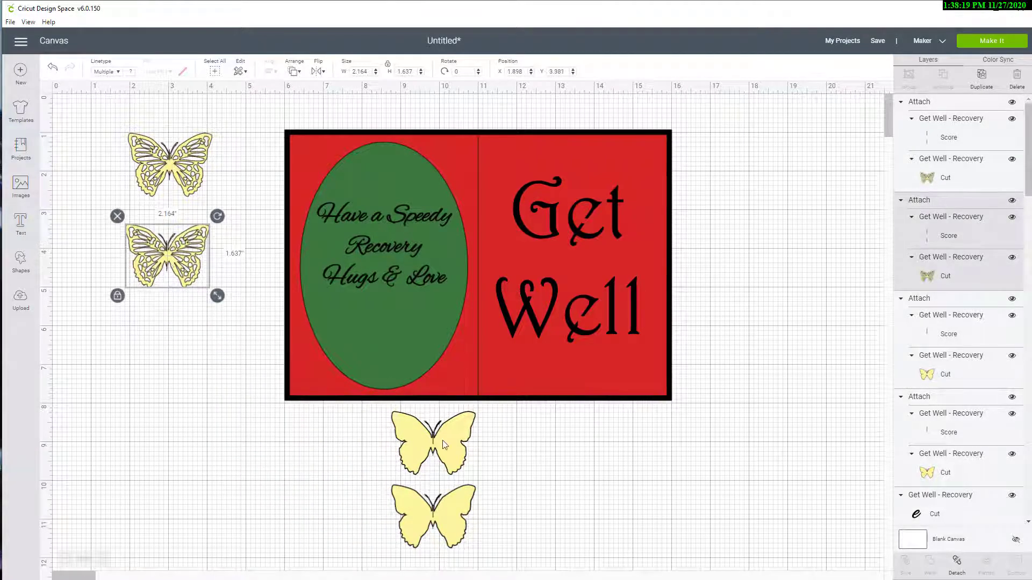
drag(444, 445, 154, 347)
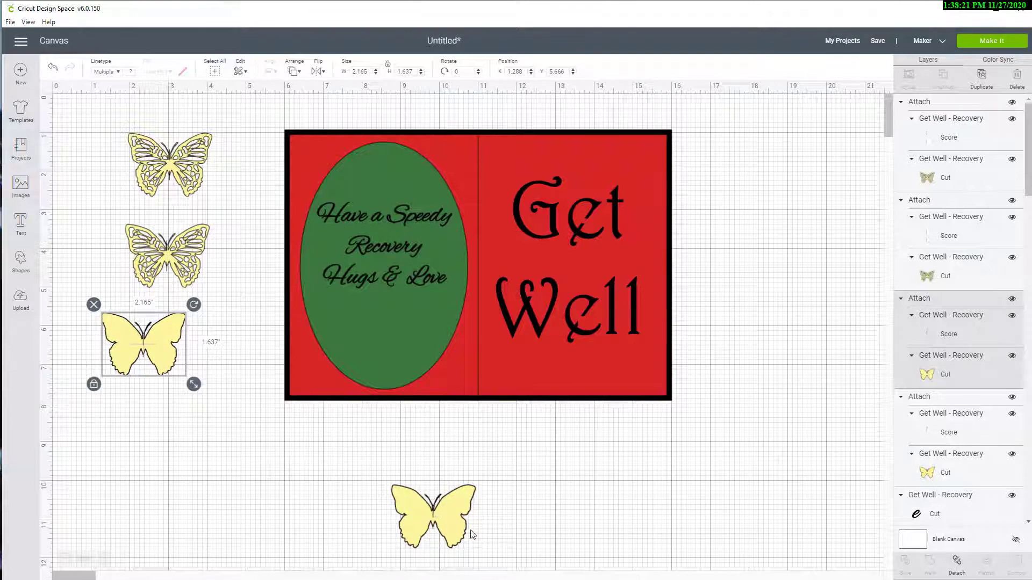
drag(446, 524, 165, 438)
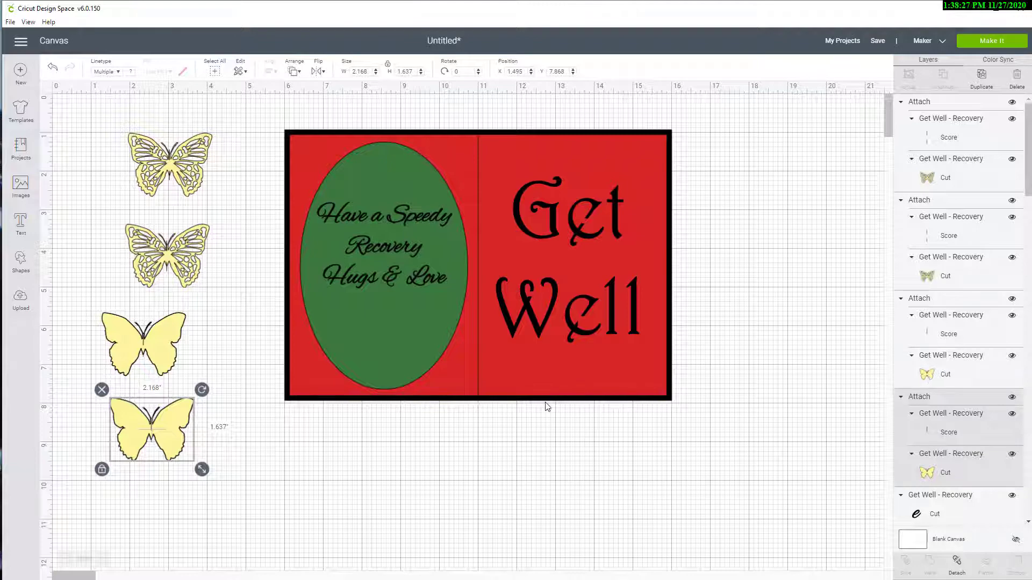
Move the red panel off the card to the empty space just below the black base
click(593, 401)
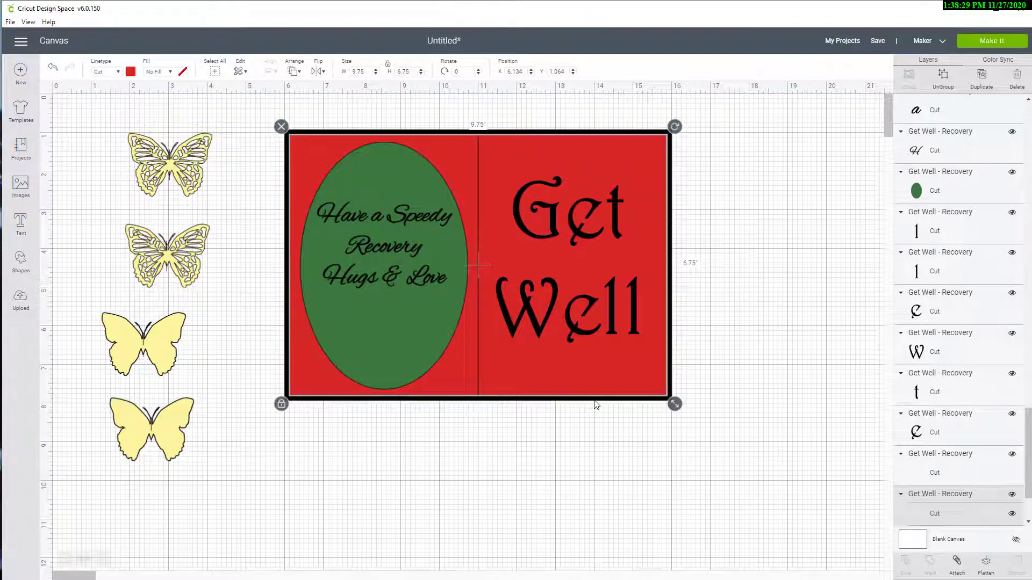
drag(597, 382, 720, 579)
drag(597, 500, 459, 546)
scroll(805, 470, down, 2)
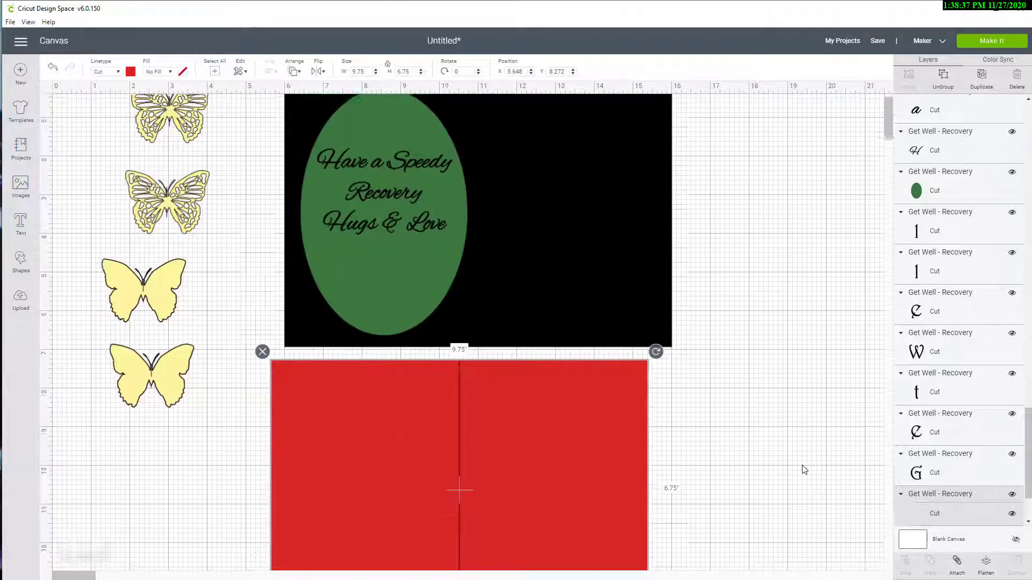
scroll(804, 469, down, 4)
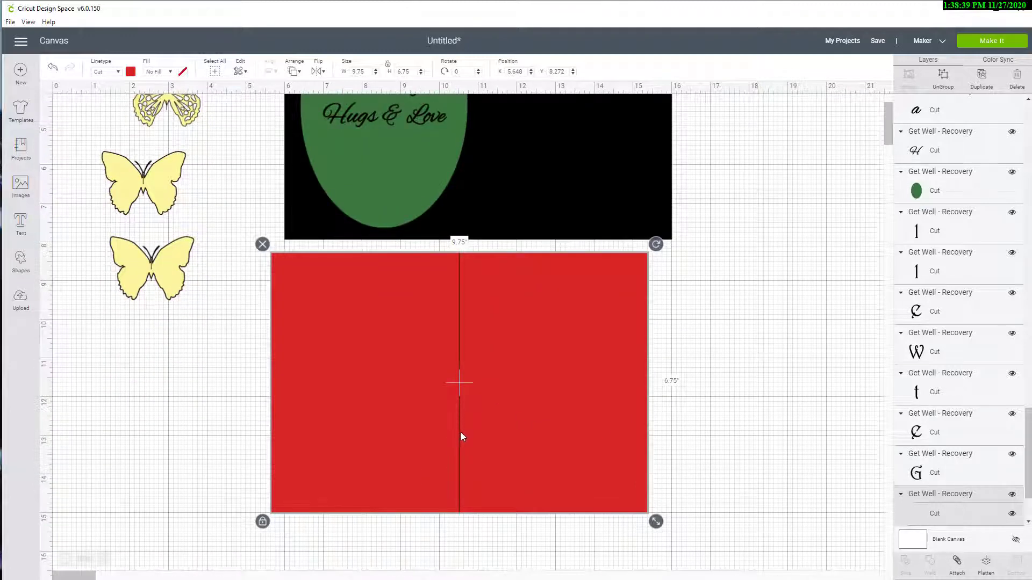
Try to change the red panel's centre line from Cut to Score while it is still grouped with the panel
scroll(917, 411, down, 3)
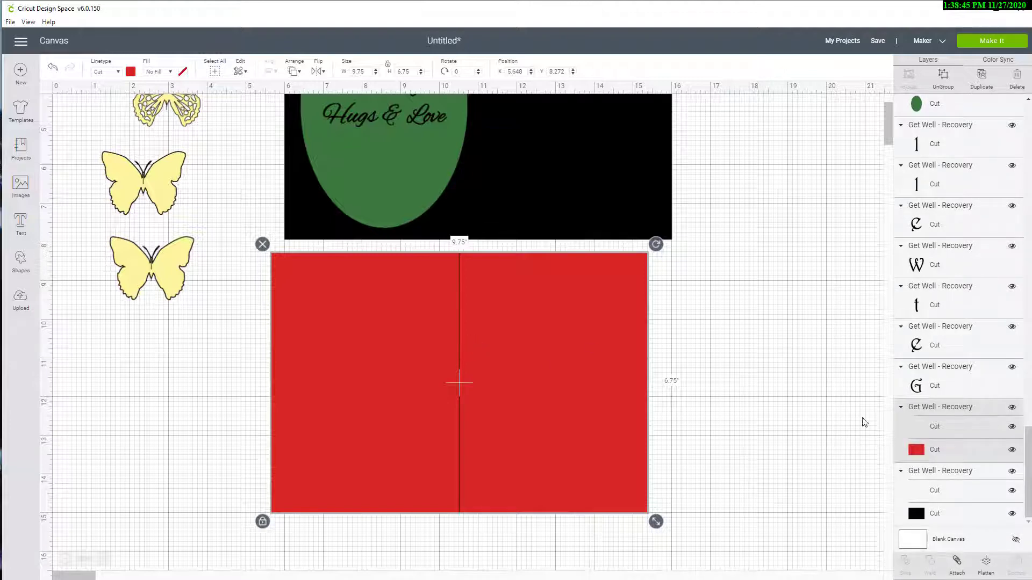
click(944, 428)
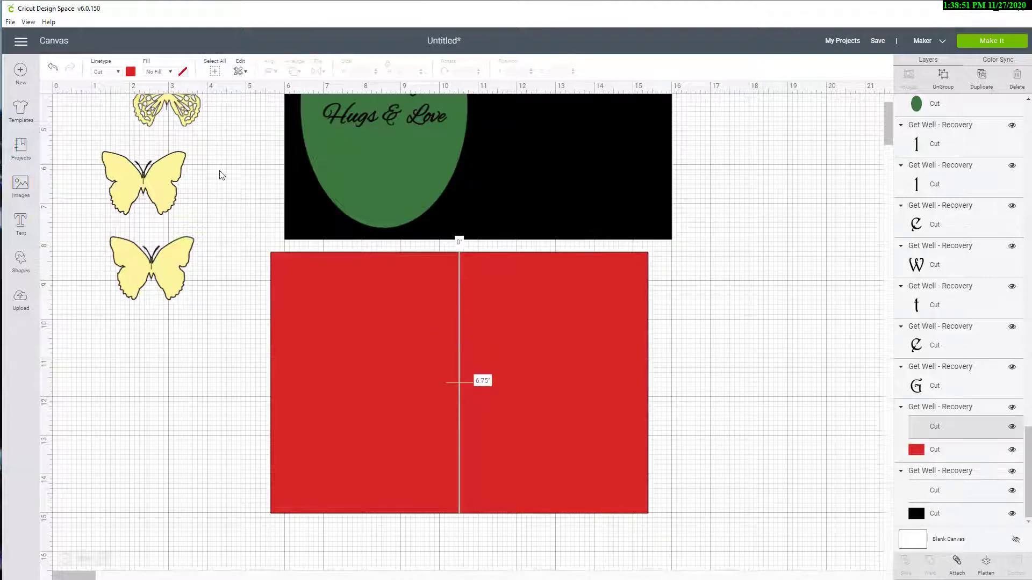
click(117, 73)
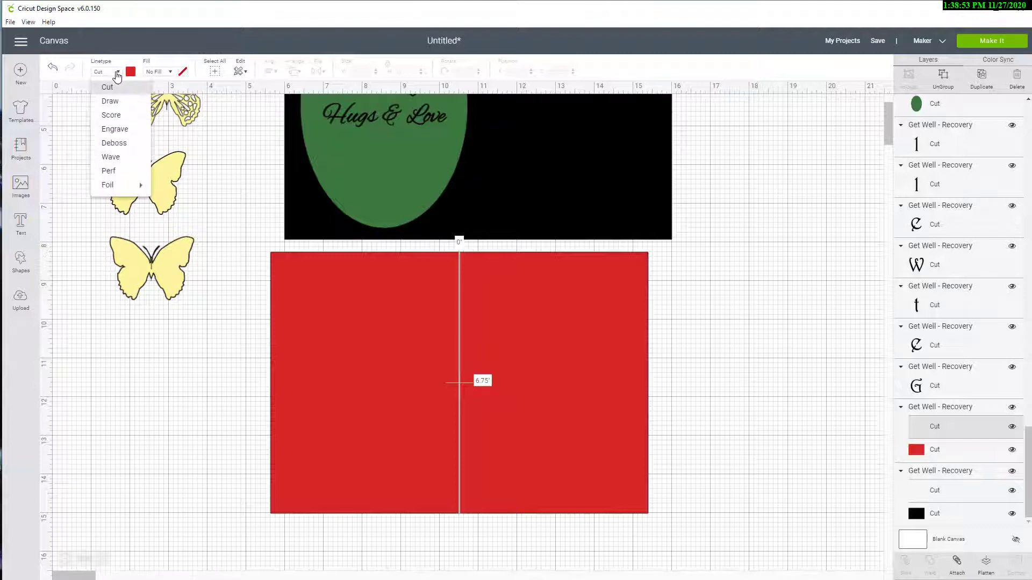
click(111, 115)
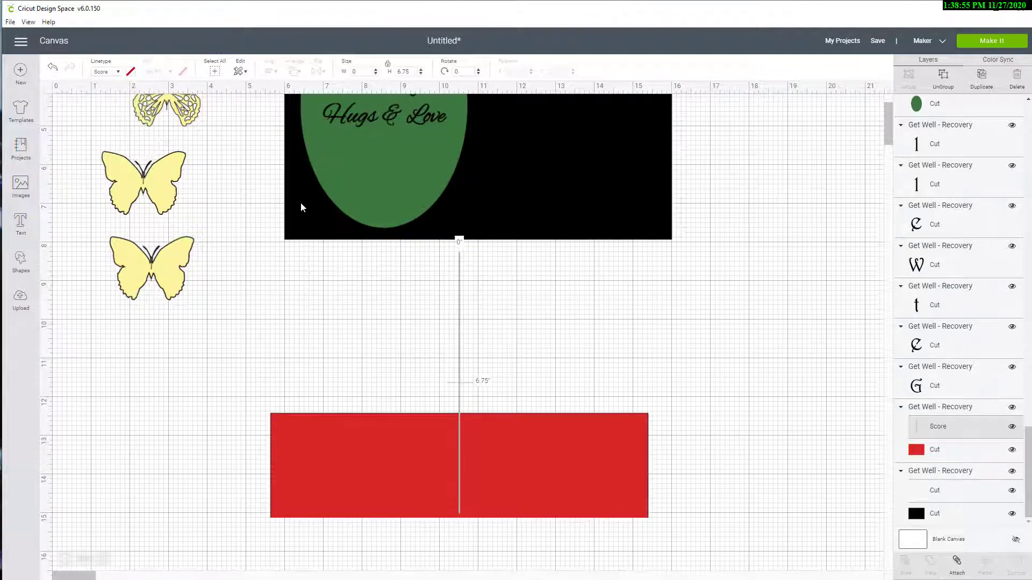
click(725, 401)
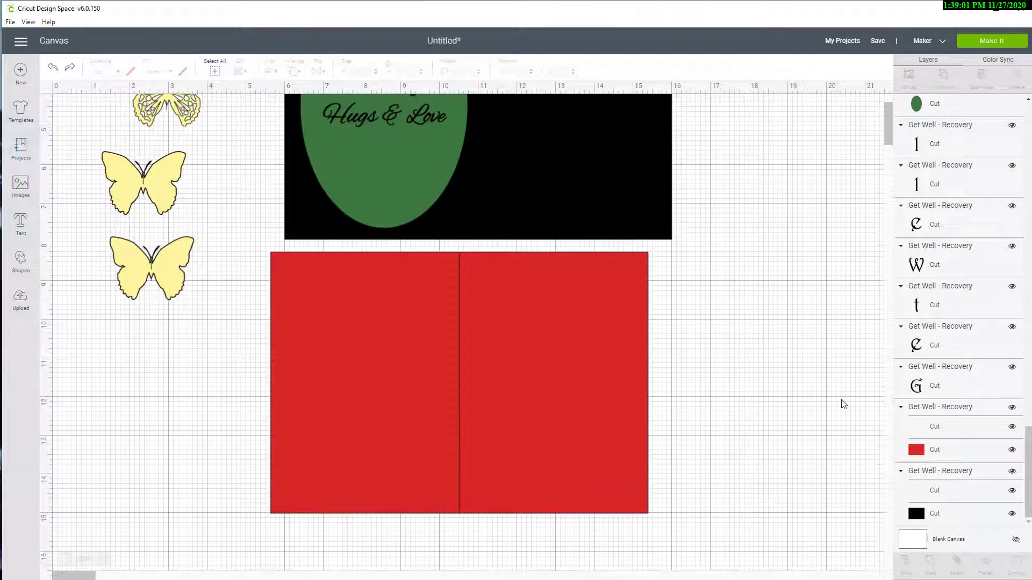
Ungroup the red panel and change the linetype of its centre line from Cut to Score
click(947, 409)
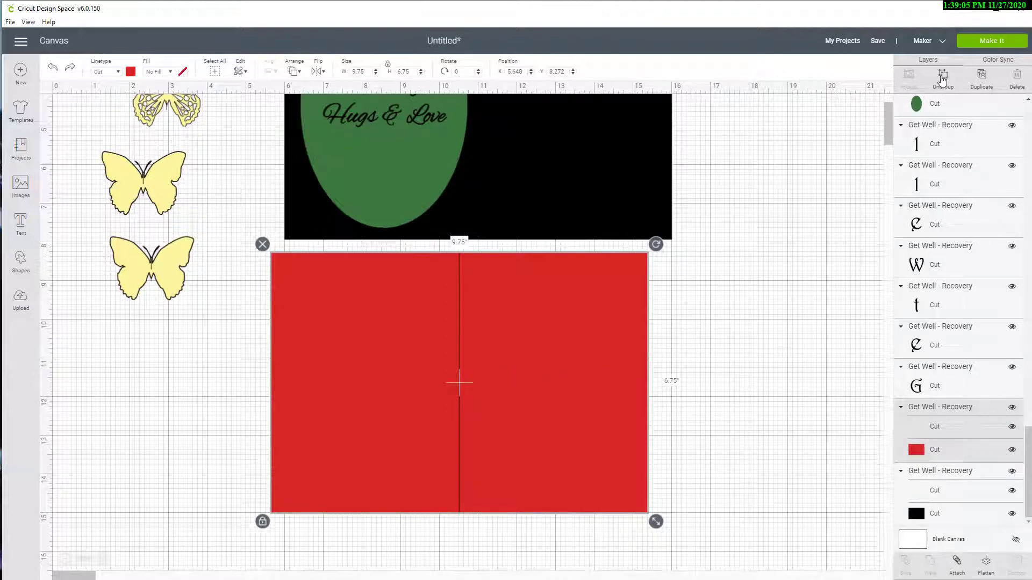
click(943, 78)
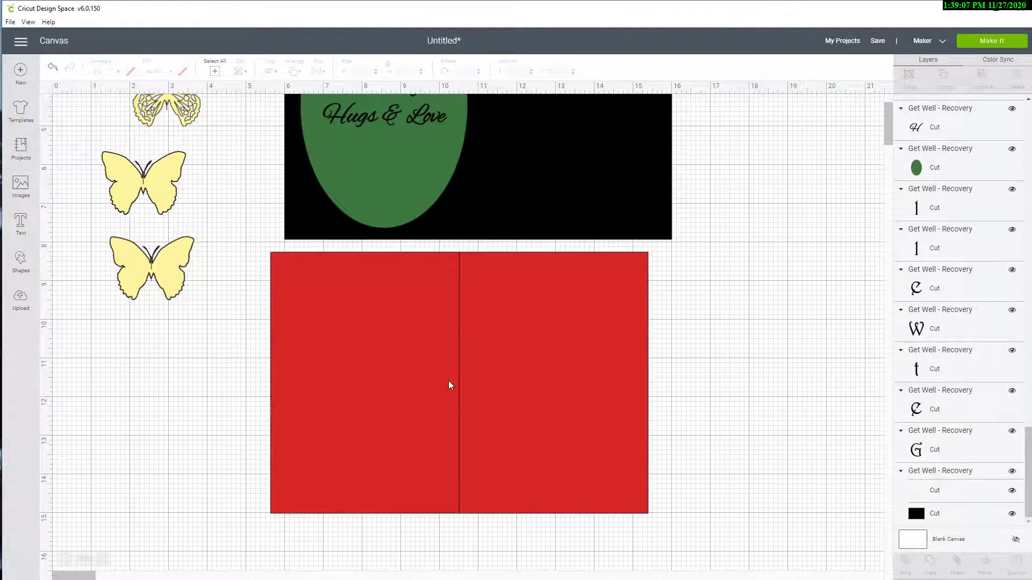
click(459, 381)
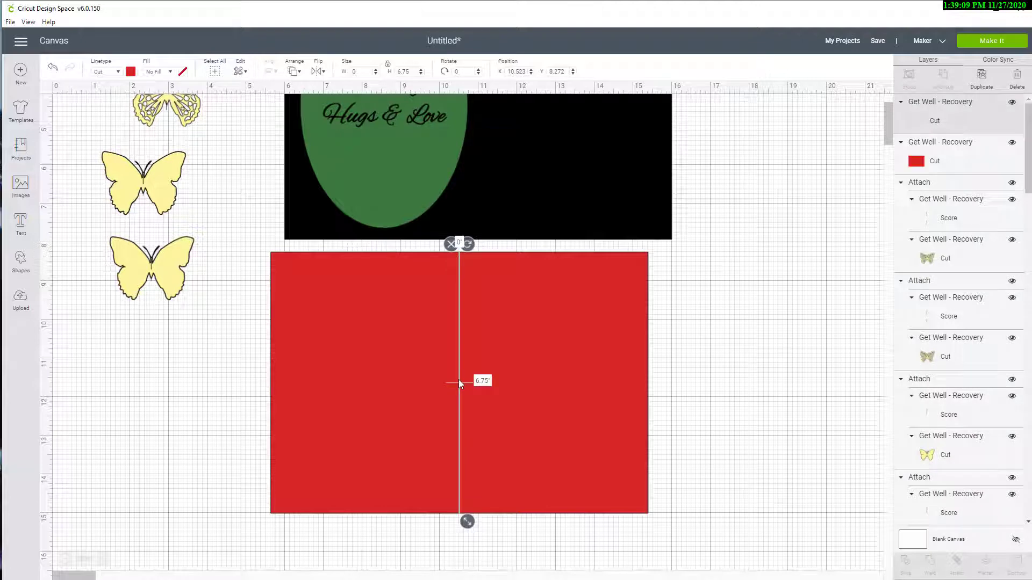
click(119, 72)
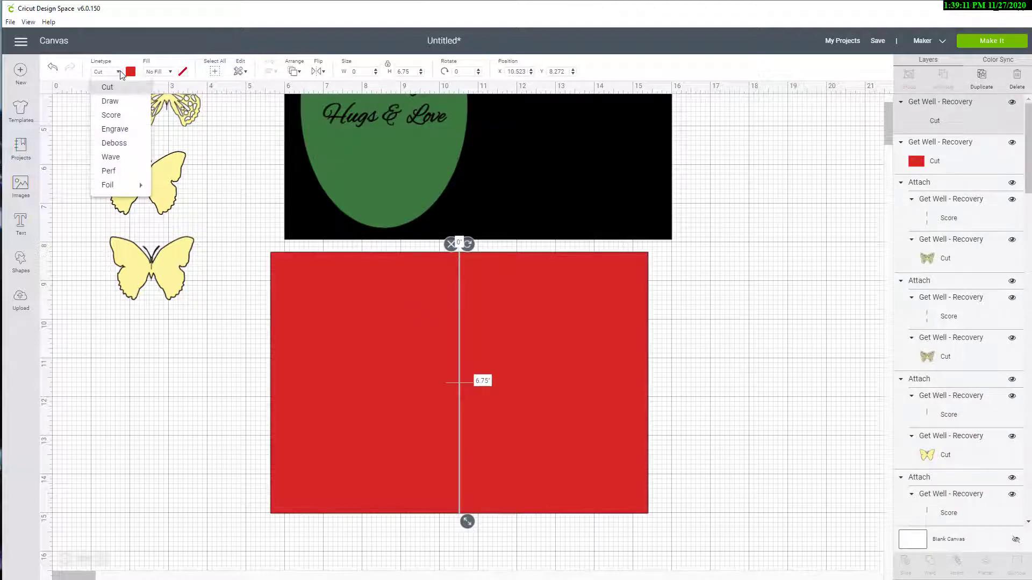
click(111, 115)
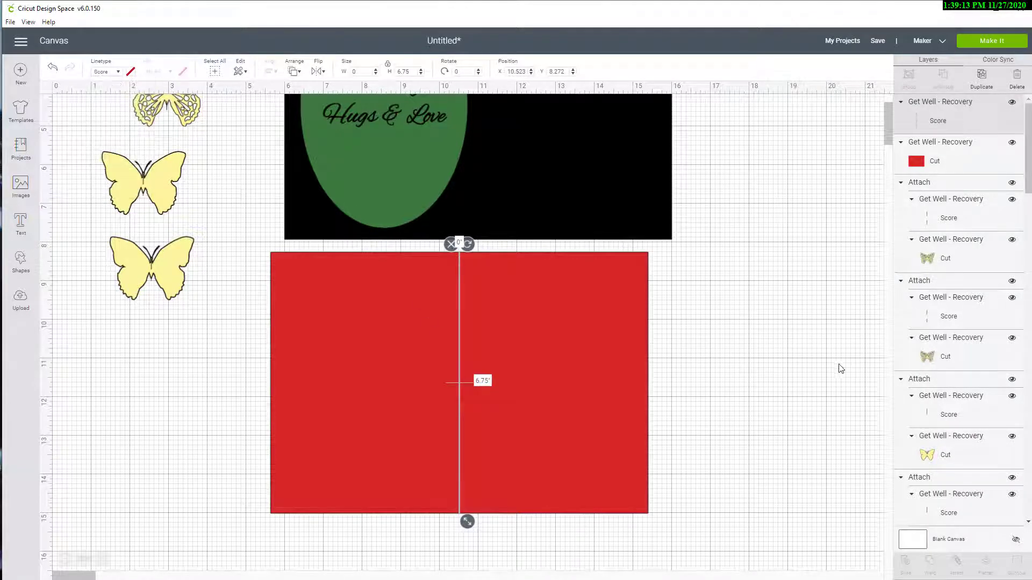
Attach the red panel to its centre score line and move it further down and left, below the butterflies
click(811, 373)
click(351, 395)
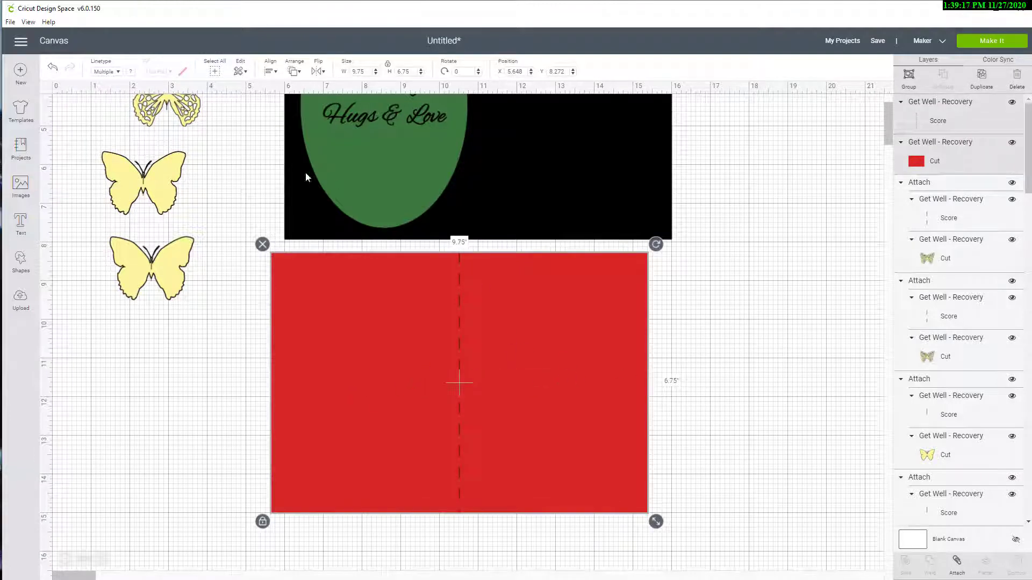
click(957, 562)
drag(537, 371, 359, 492)
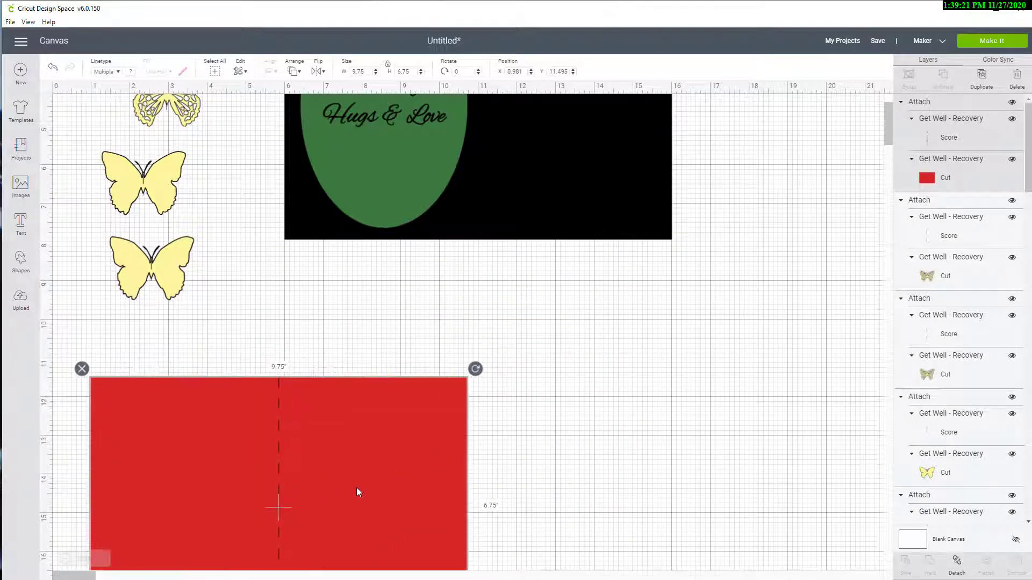
Move the green oval off the card to the empty space right of the black base
scroll(831, 404, up, 3)
click(430, 314)
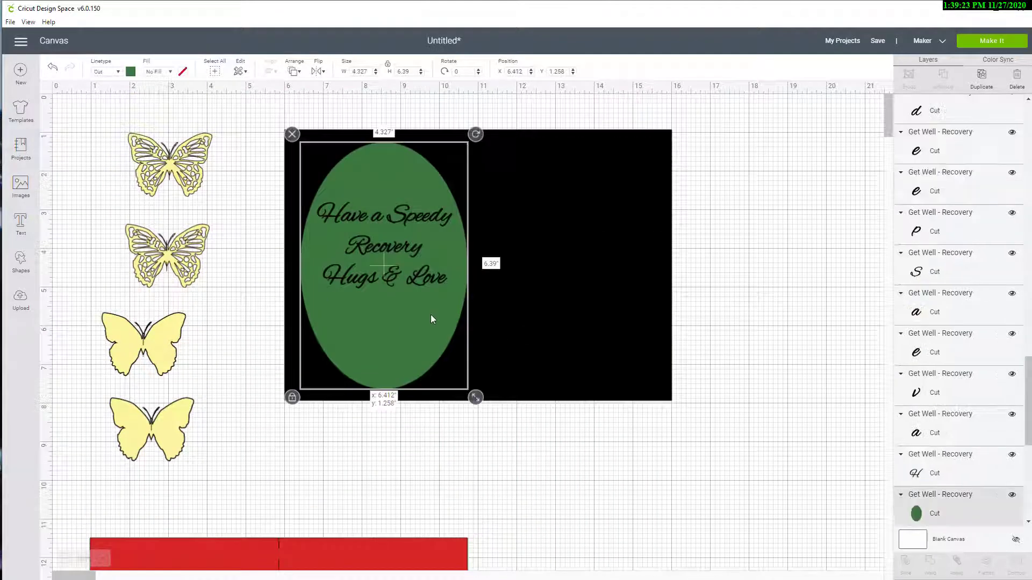
drag(415, 315, 806, 311)
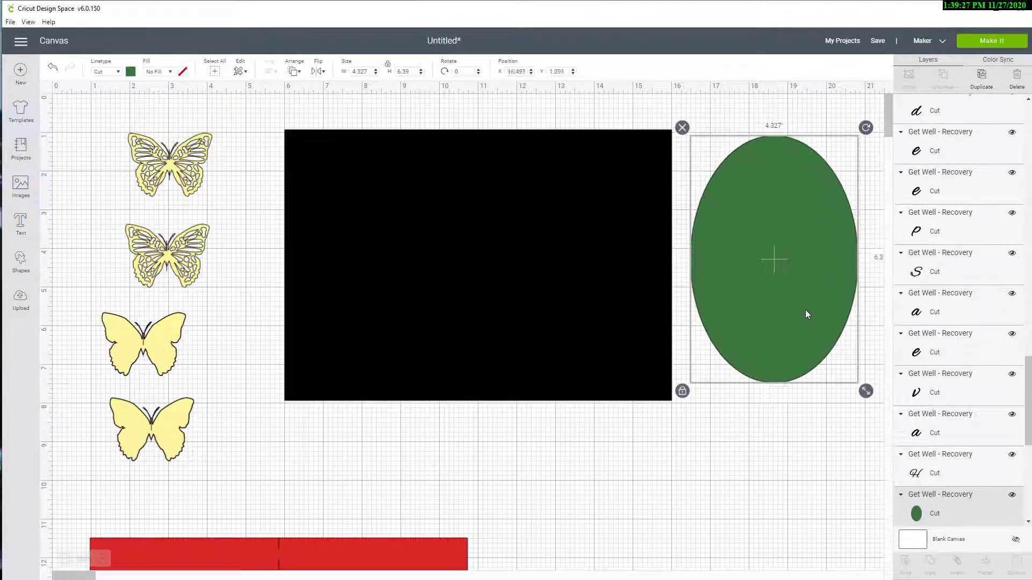
Recolour the black card base light green so it contrasts with the black lettering
click(365, 277)
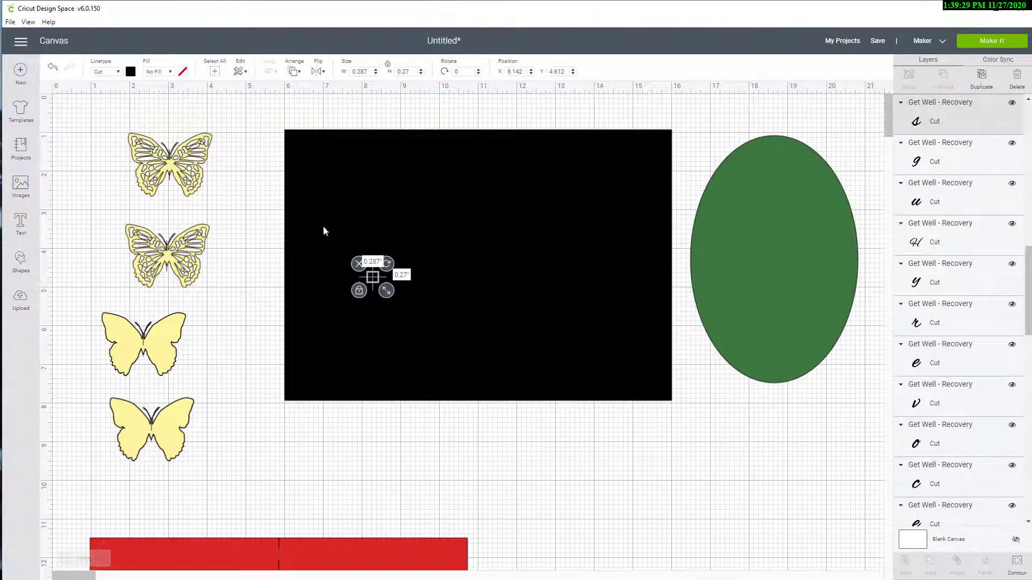
click(295, 138)
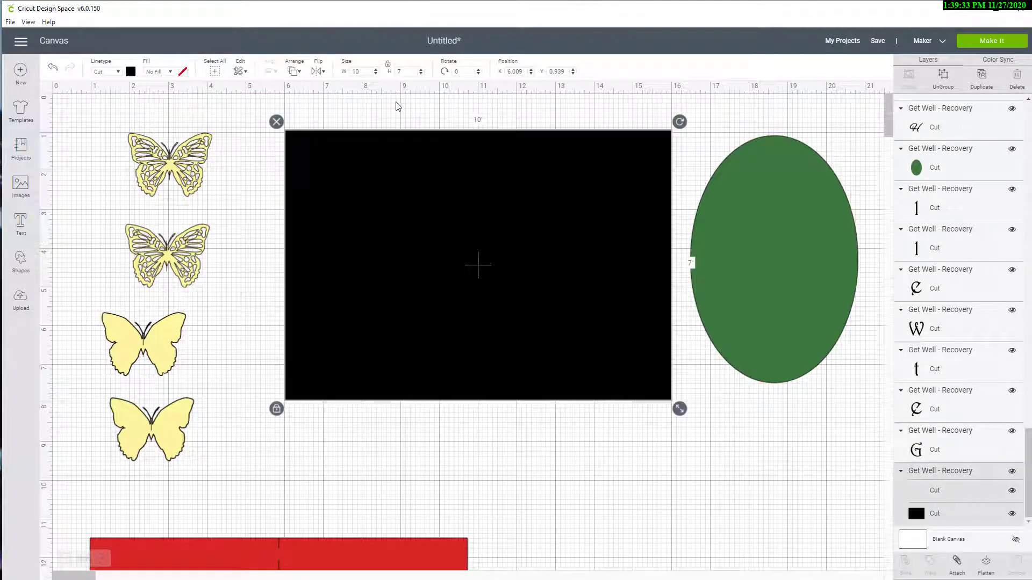
click(132, 73)
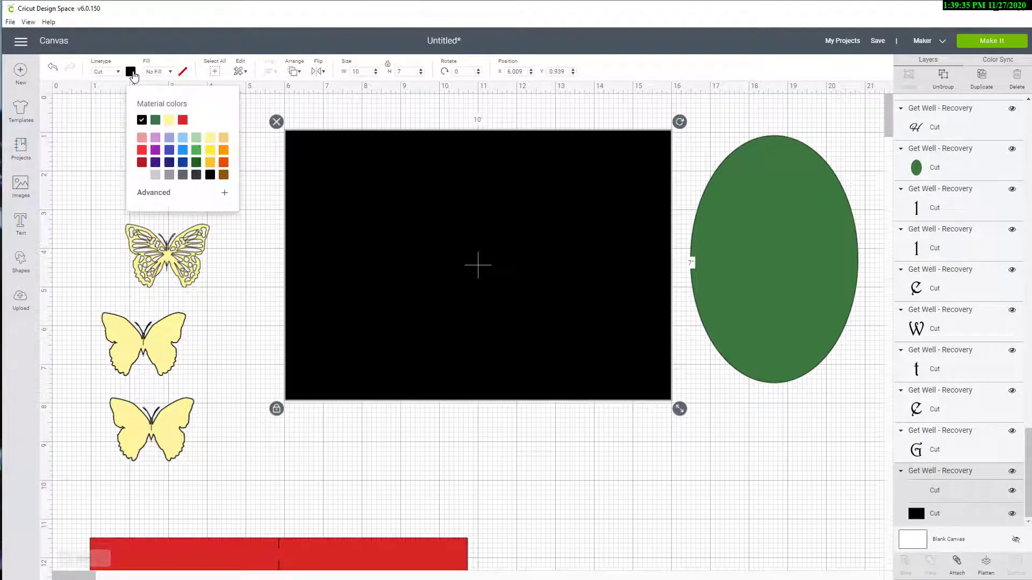
click(196, 138)
click(576, 464)
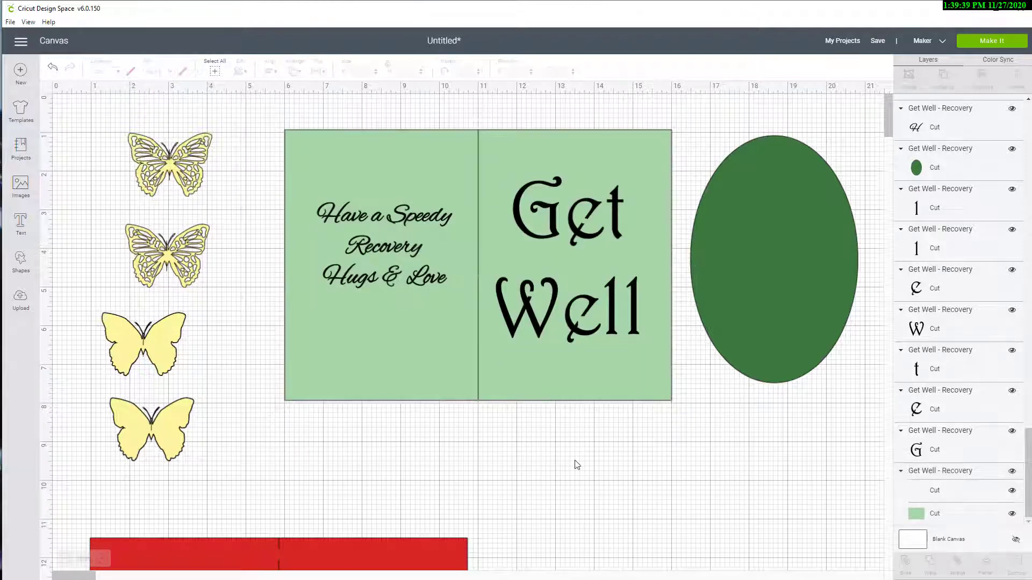
Group the seven black letters of "Get Well" on the light green card
click(401, 346)
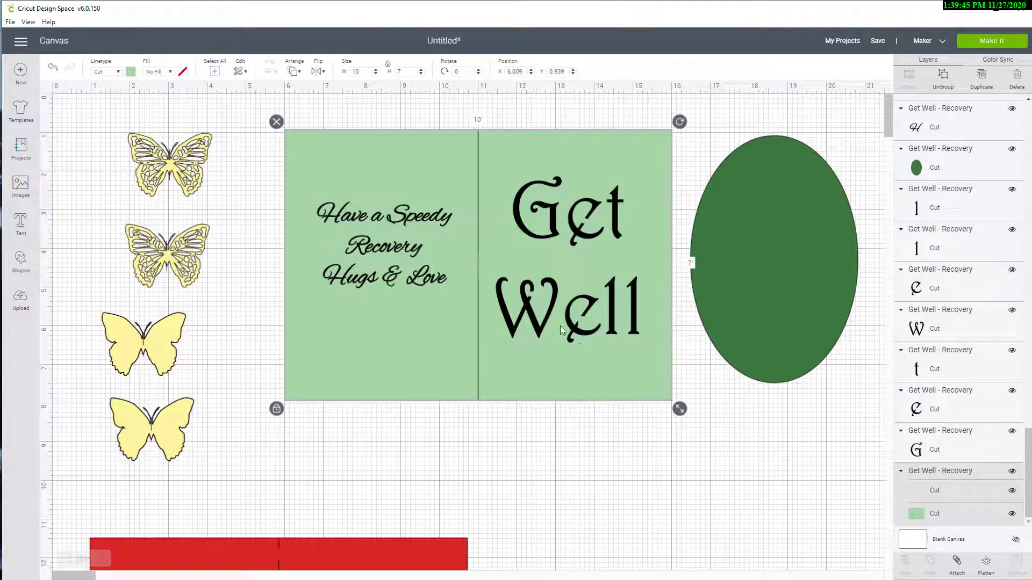
click(537, 329)
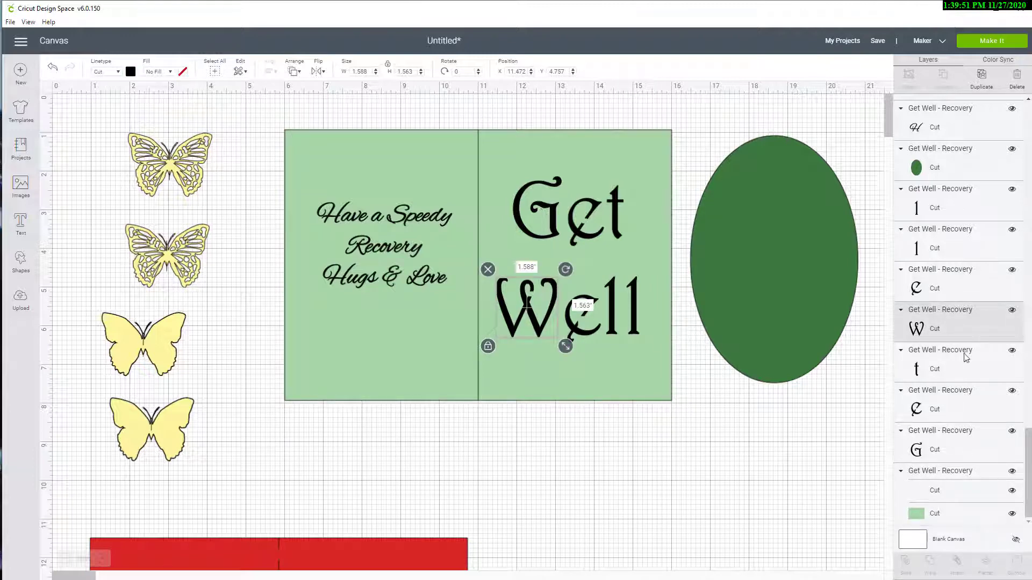
click(947, 213)
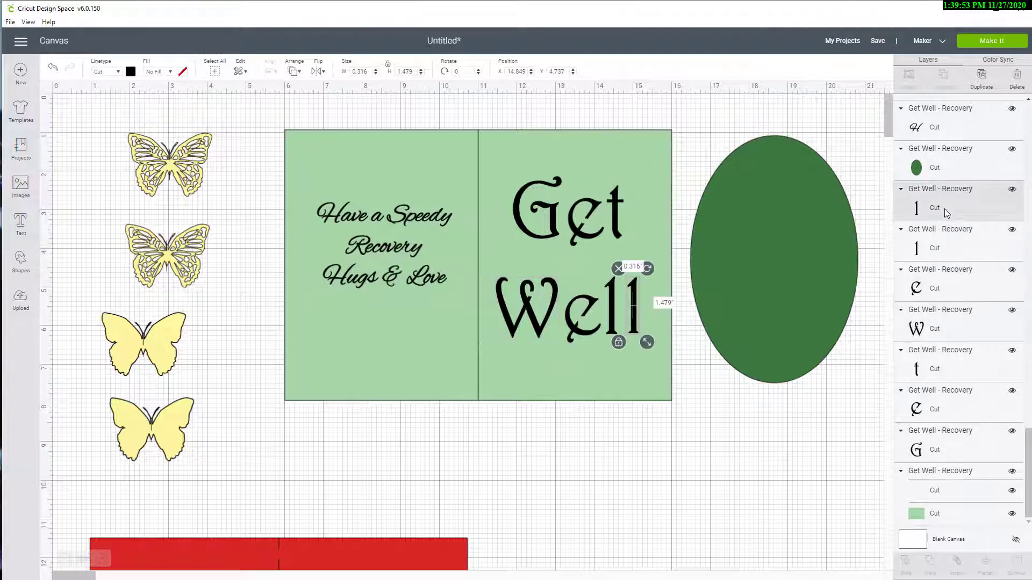
shift+click(949, 247)
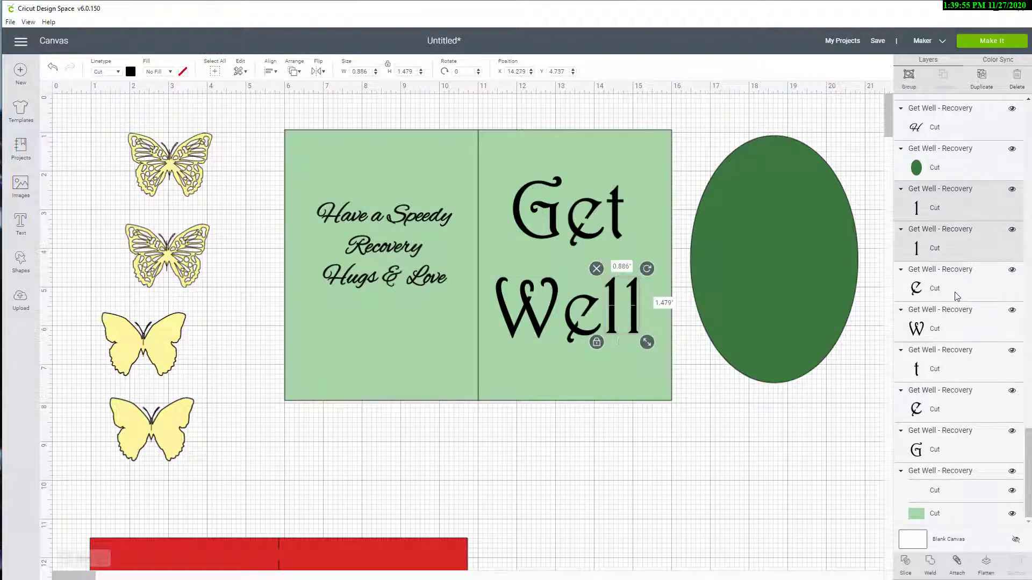
shift+click(958, 294)
shift+click(951, 334)
shift+click(943, 369)
shift+click(947, 408)
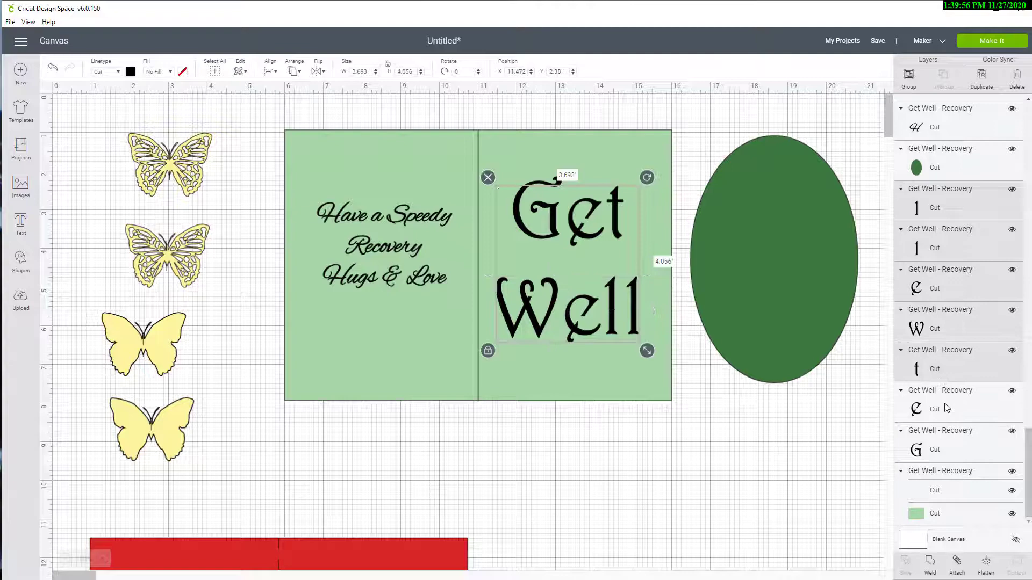
shift+click(953, 448)
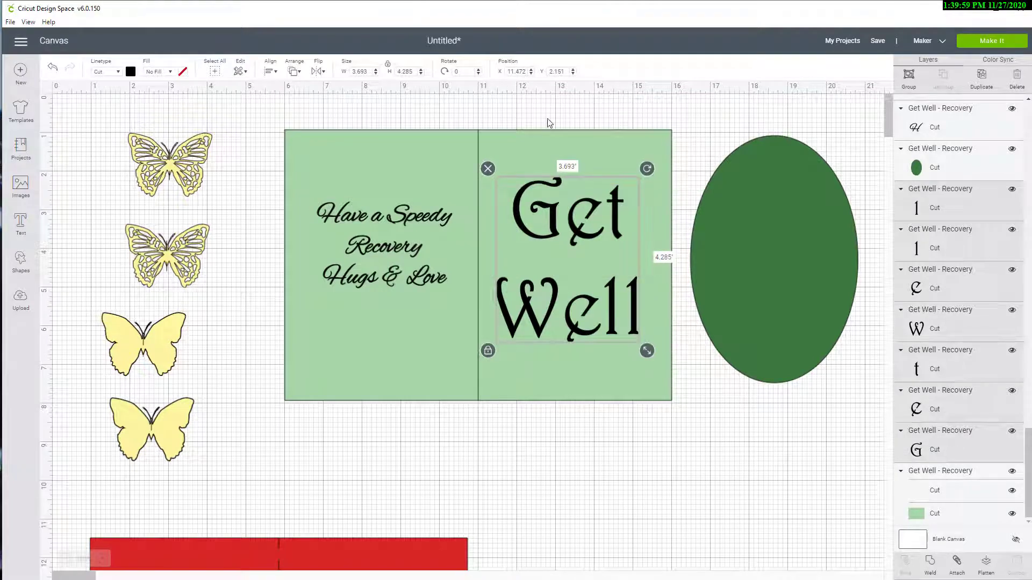
click(908, 79)
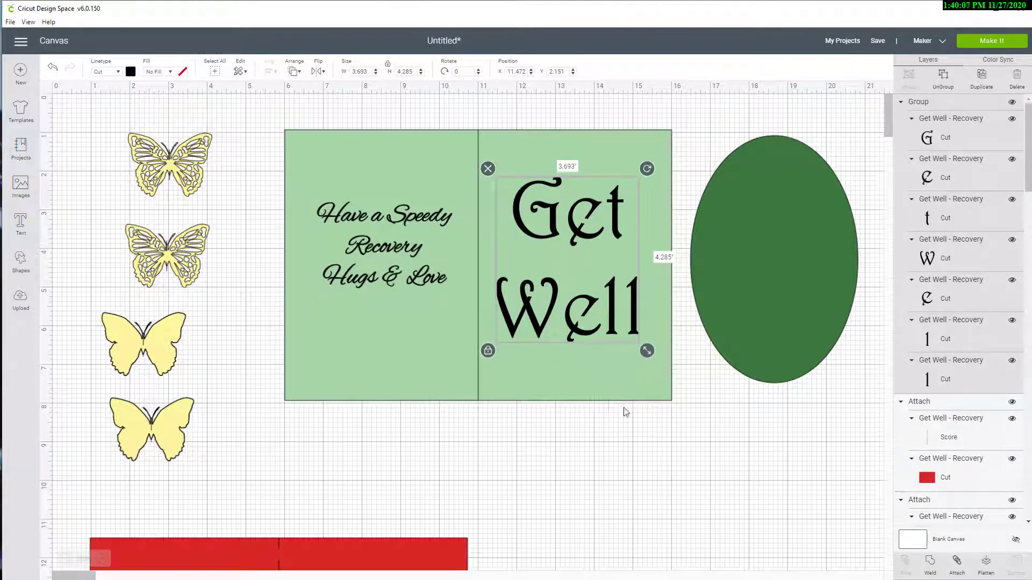
click(699, 450)
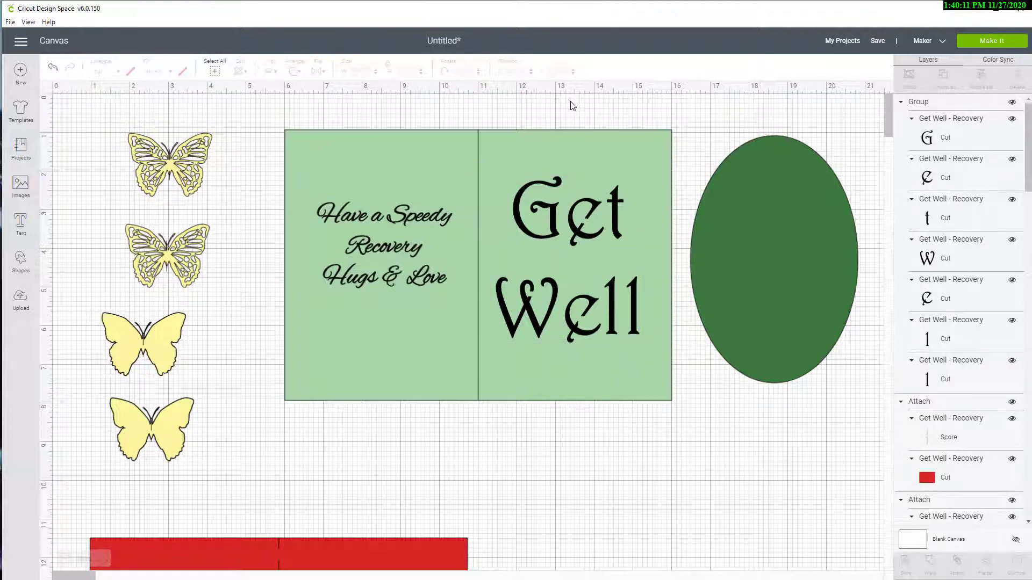
Attach the Get Well lettering to the light green card base and send the attached piece to the back
drag(570, 101, 658, 363)
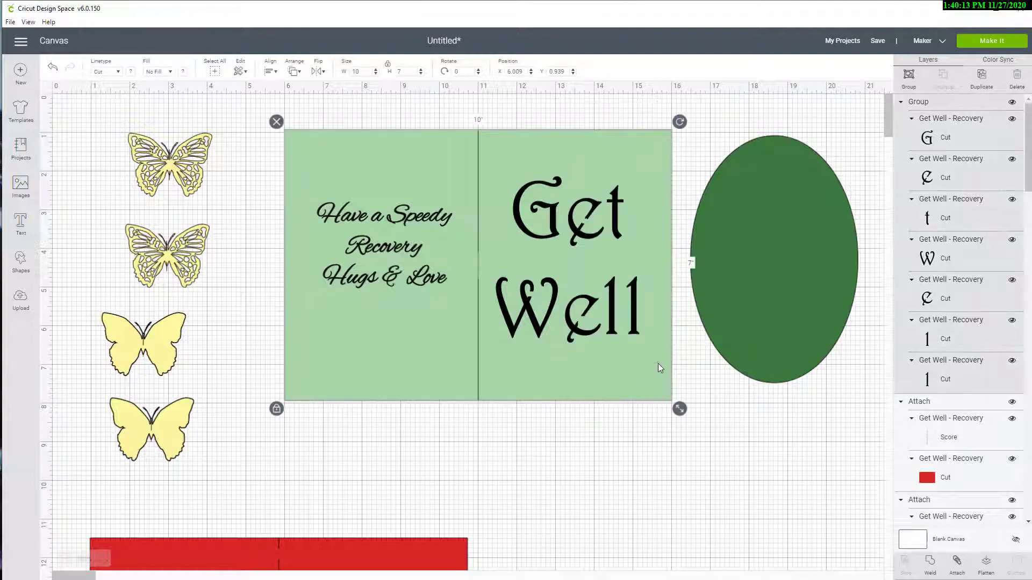
click(957, 562)
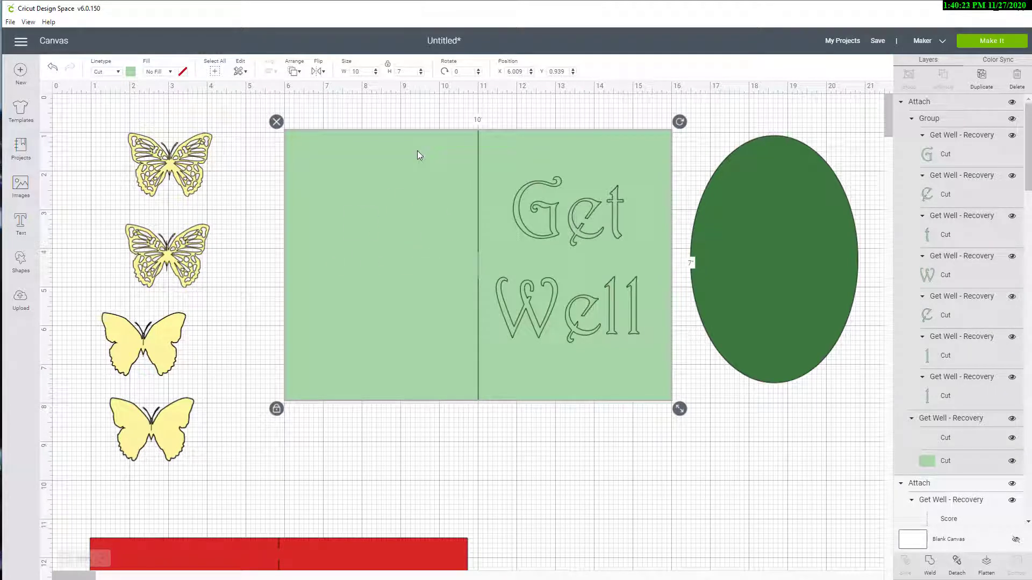
click(293, 71)
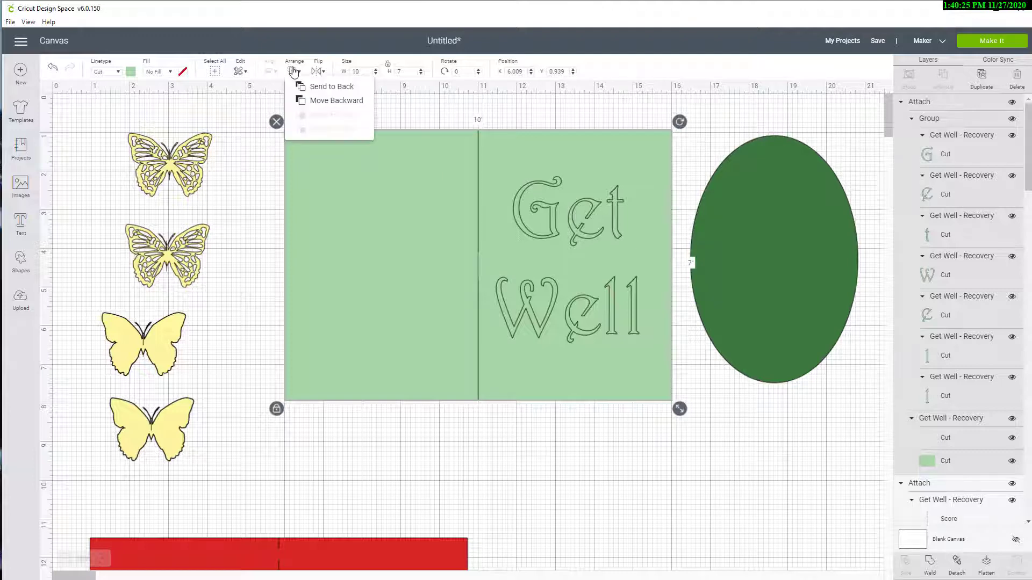
click(317, 85)
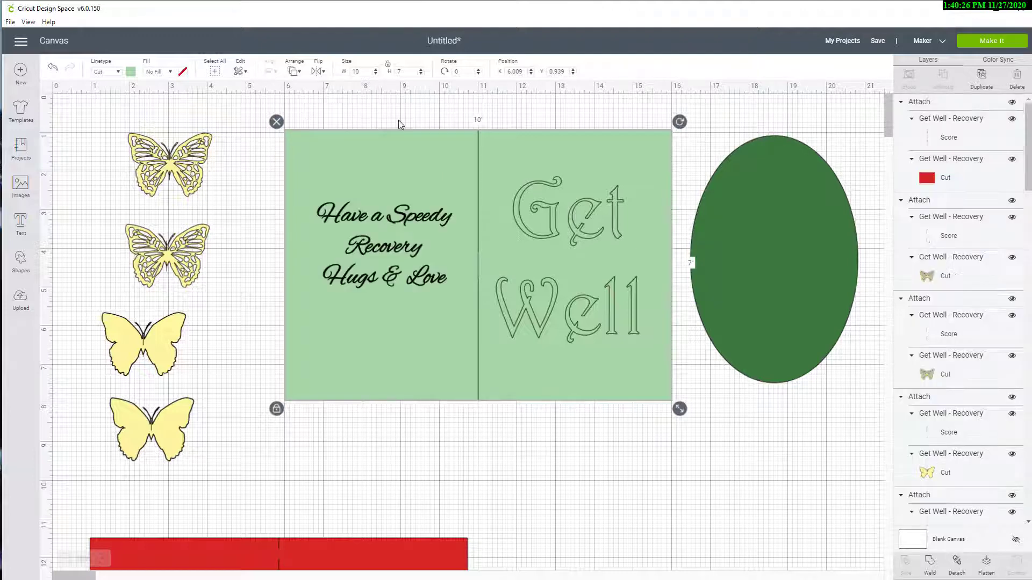
Group all the individual characters of the inside message "Have a Speedy Recovery Hugs & Love"
click(371, 283)
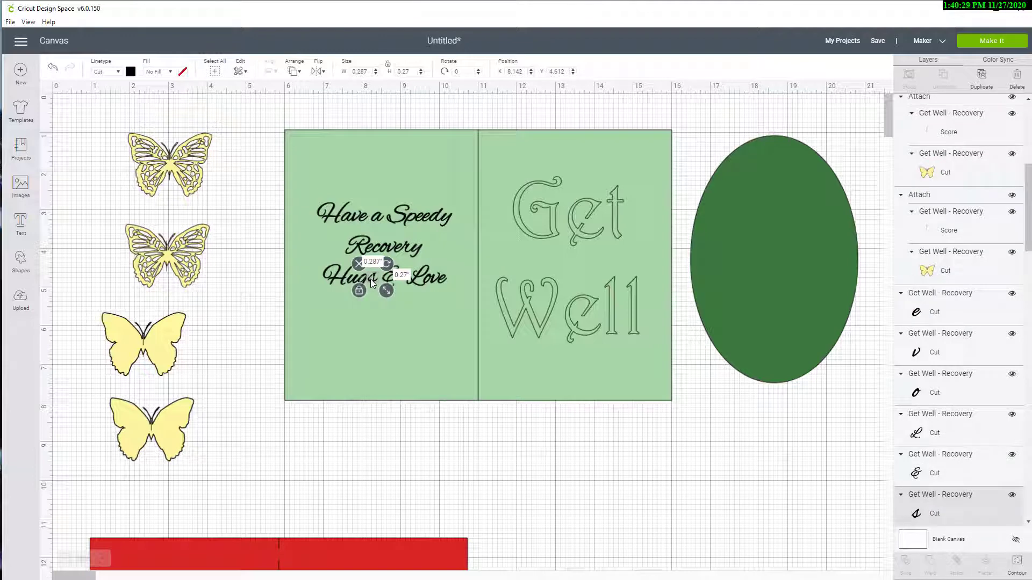
click(940, 312)
scroll(965, 342, down, 8)
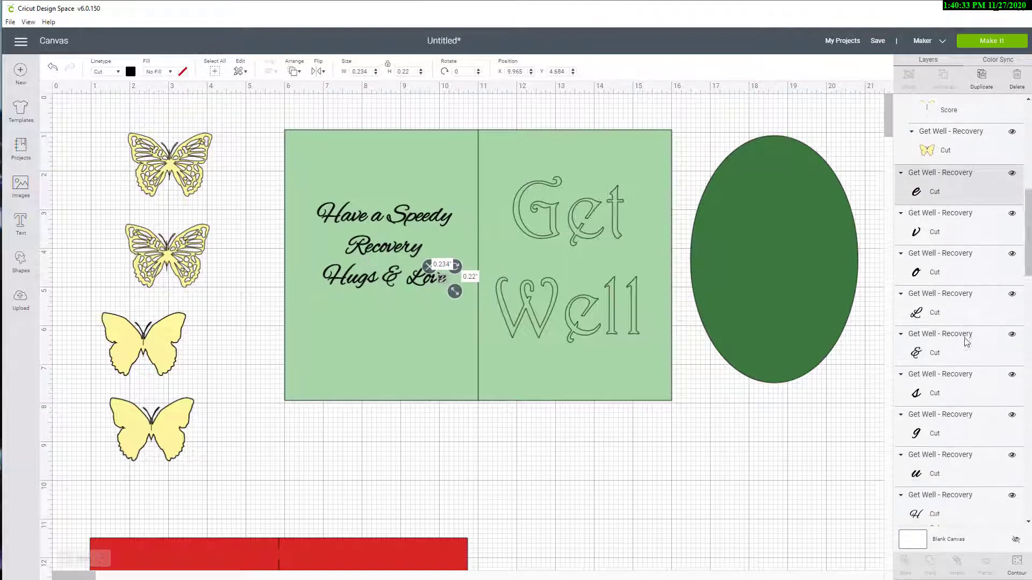
scroll(965, 342, up, 7)
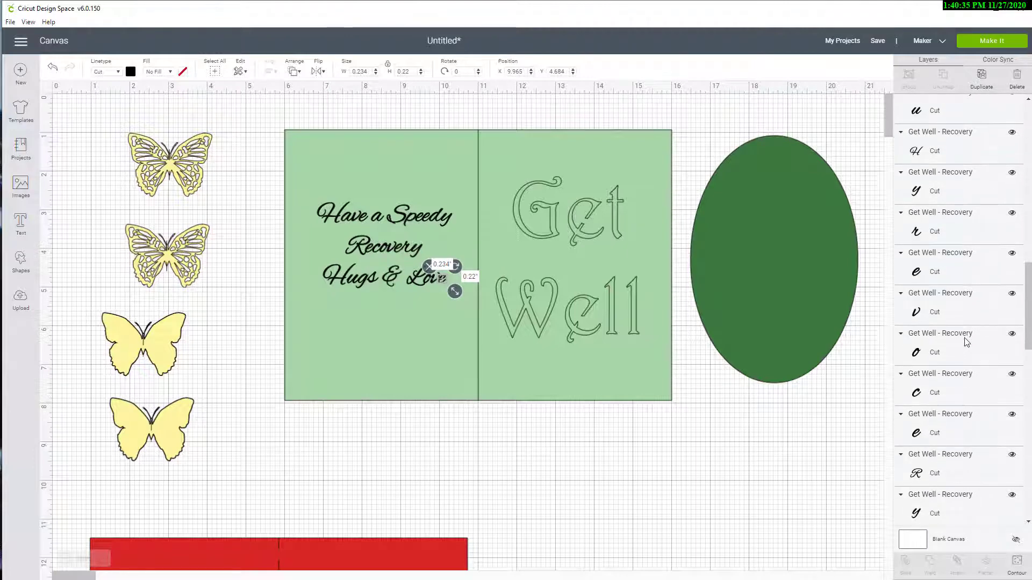
shift+click(960, 301)
shift+click(966, 347)
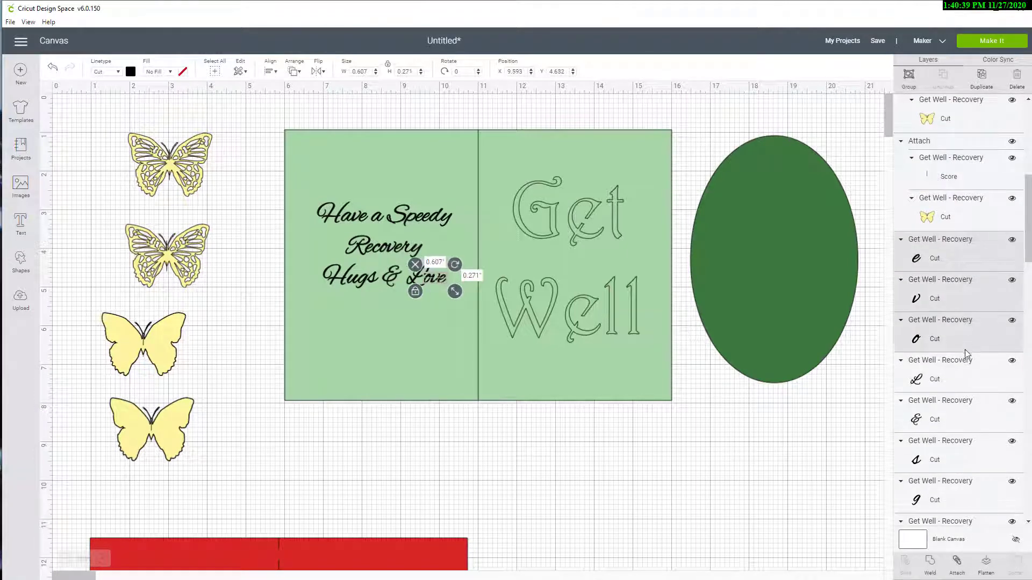
shift+click(963, 385)
shift+click(961, 425)
shift+click(956, 460)
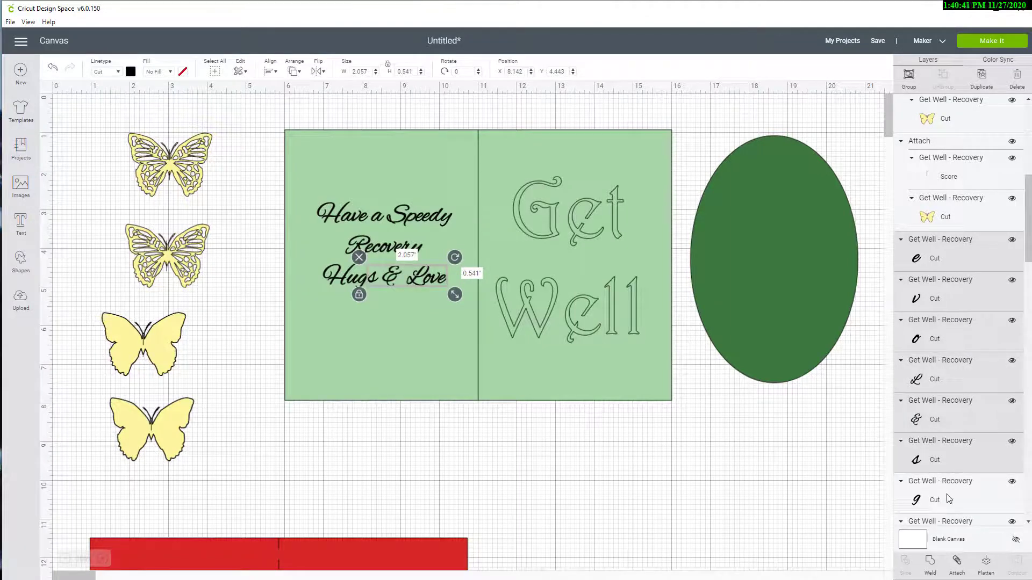
shift+click(951, 500)
scroll(962, 403, down, 5)
shift+click(947, 274)
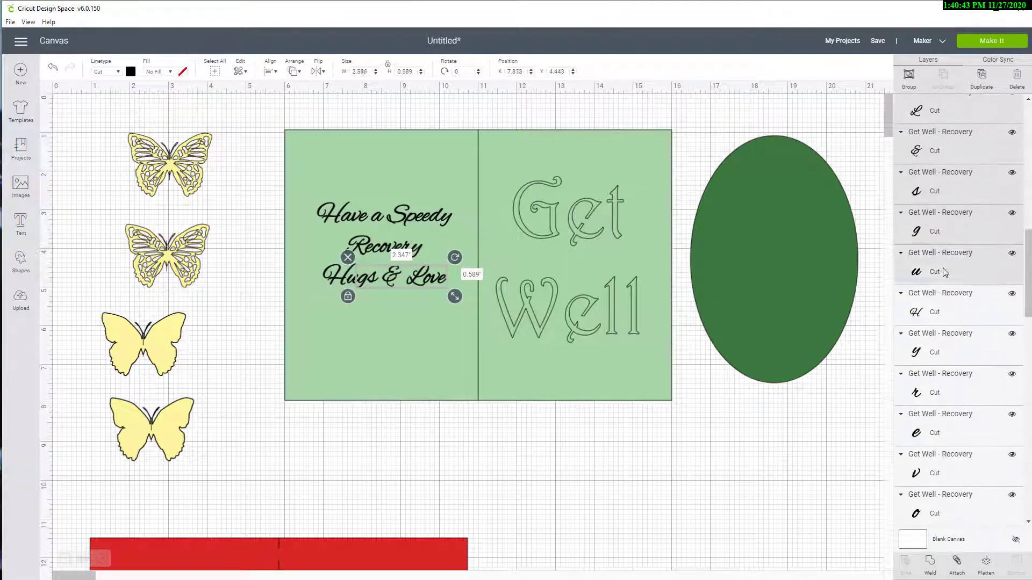
shift+click(944, 313)
shift+click(947, 353)
shift+click(936, 396)
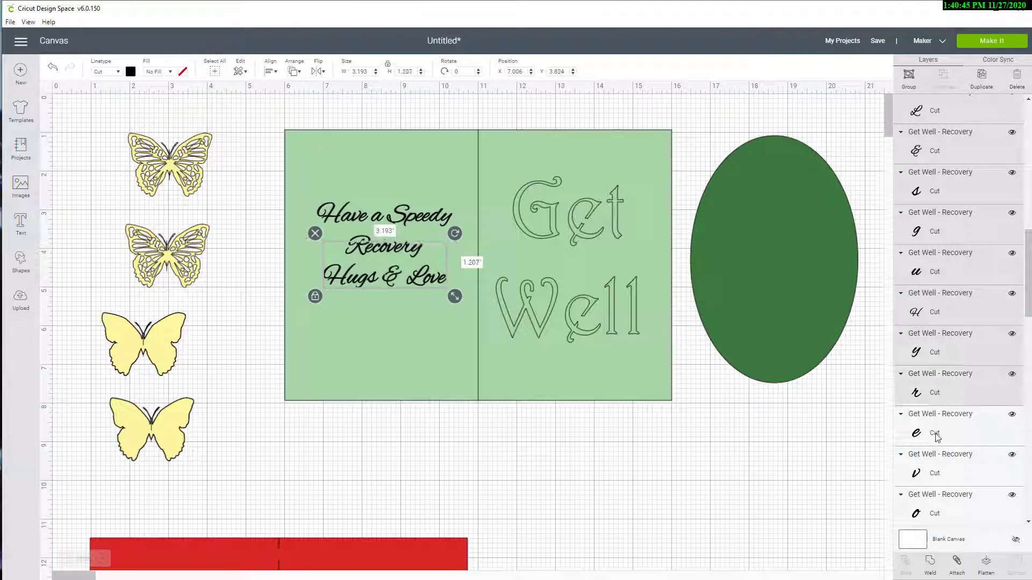
shift+click(938, 434)
shift+click(947, 475)
shift+click(950, 515)
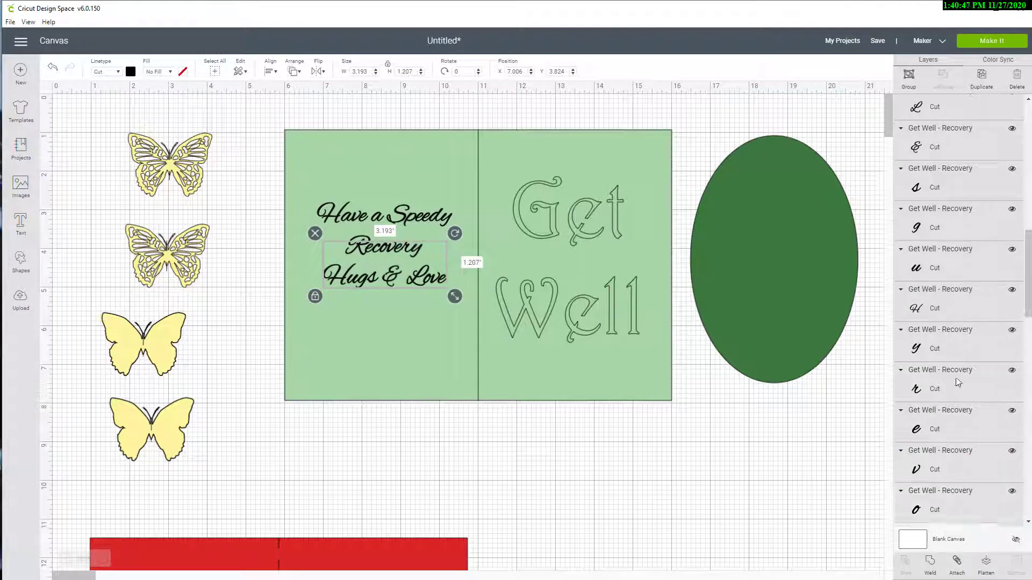
scroll(959, 385, down, 8)
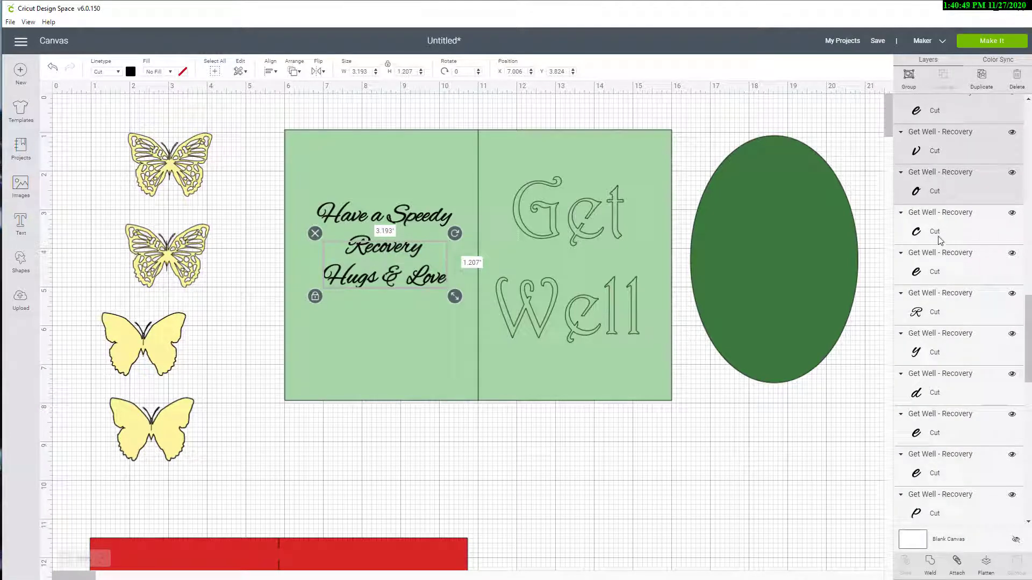
shift+click(938, 239)
shift+click(941, 272)
shift+click(921, 317)
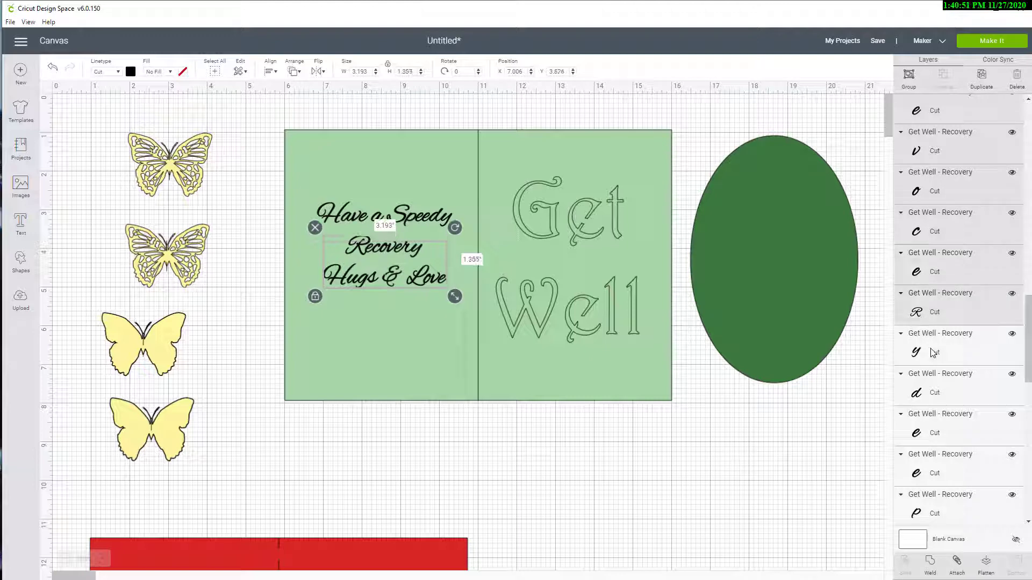
shift+click(934, 358)
shift+click(938, 398)
shift+click(943, 439)
shift+click(946, 467)
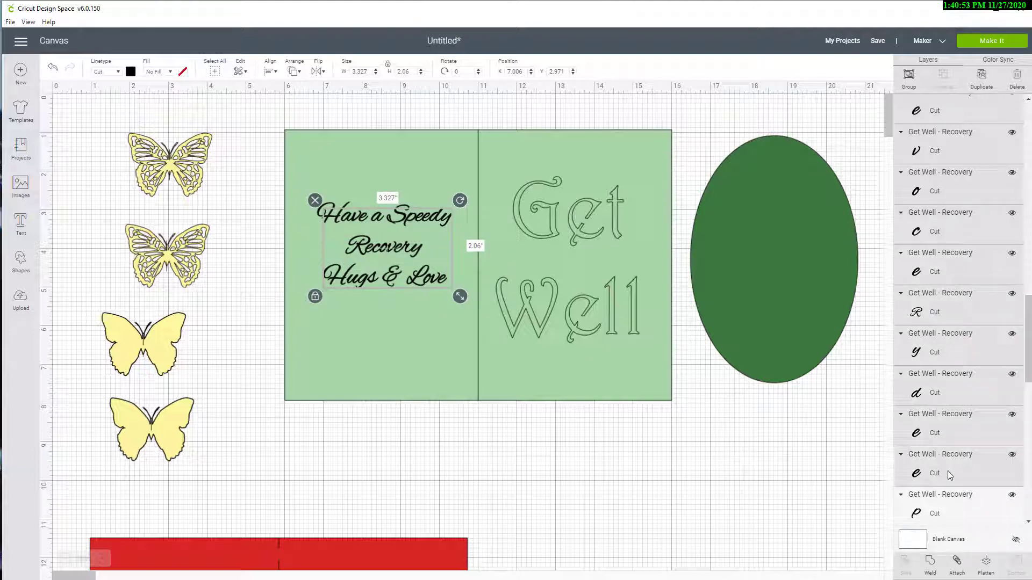
scroll(935, 339, down, 9)
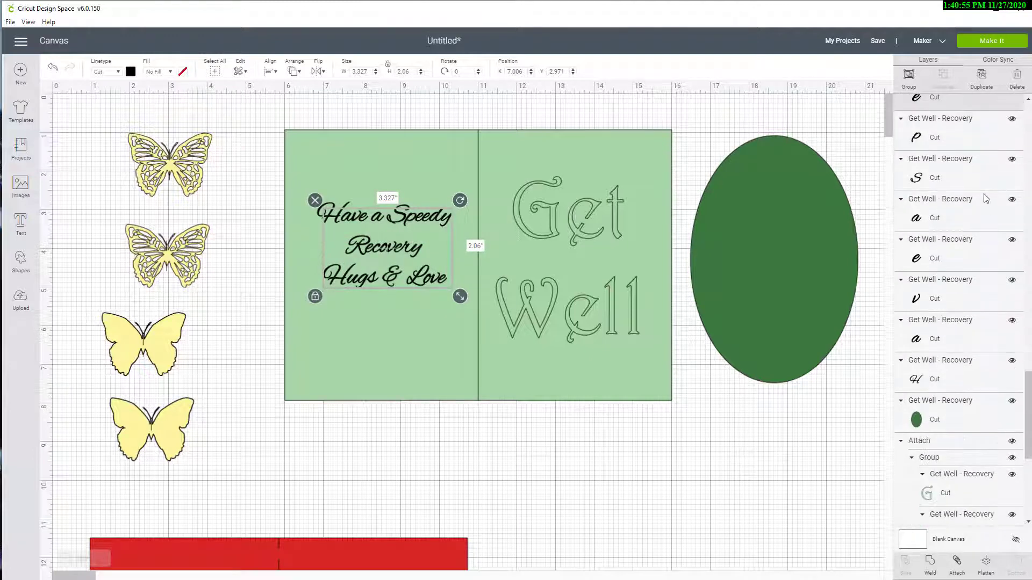
shift+click(968, 144)
shift+click(961, 183)
shift+click(941, 230)
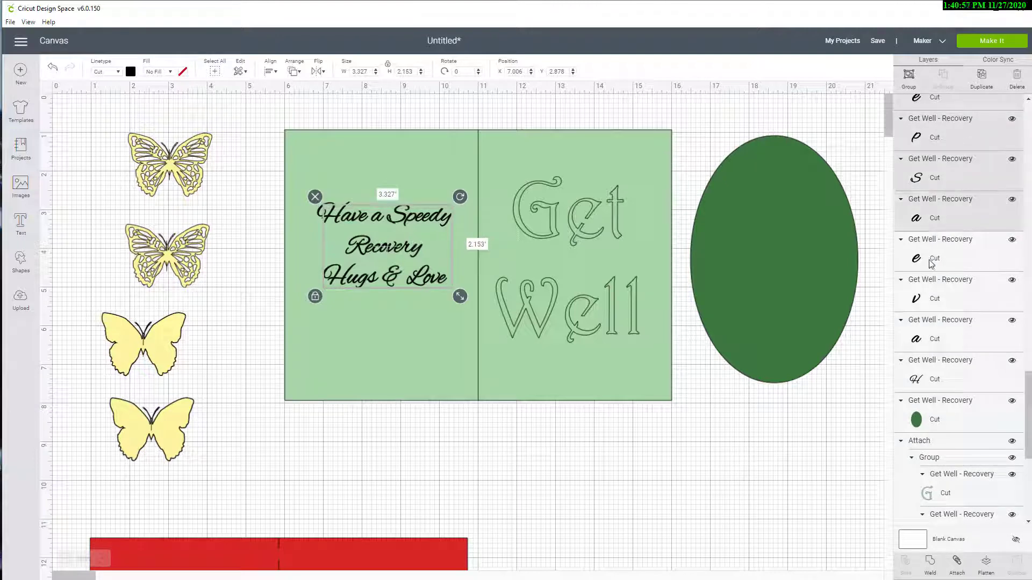
shift+click(934, 264)
shift+click(935, 302)
shift+click(936, 339)
shift+click(934, 364)
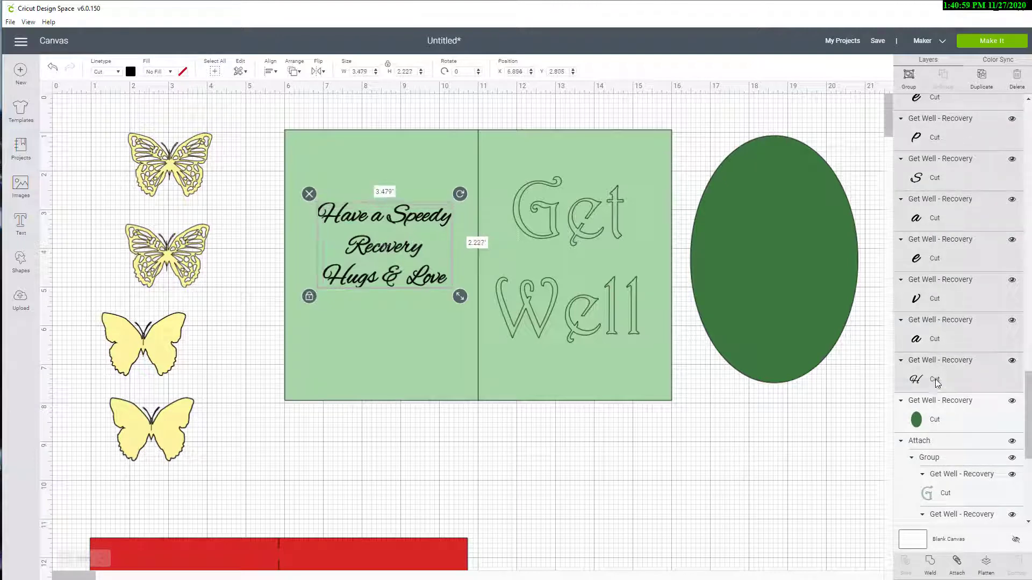
click(909, 78)
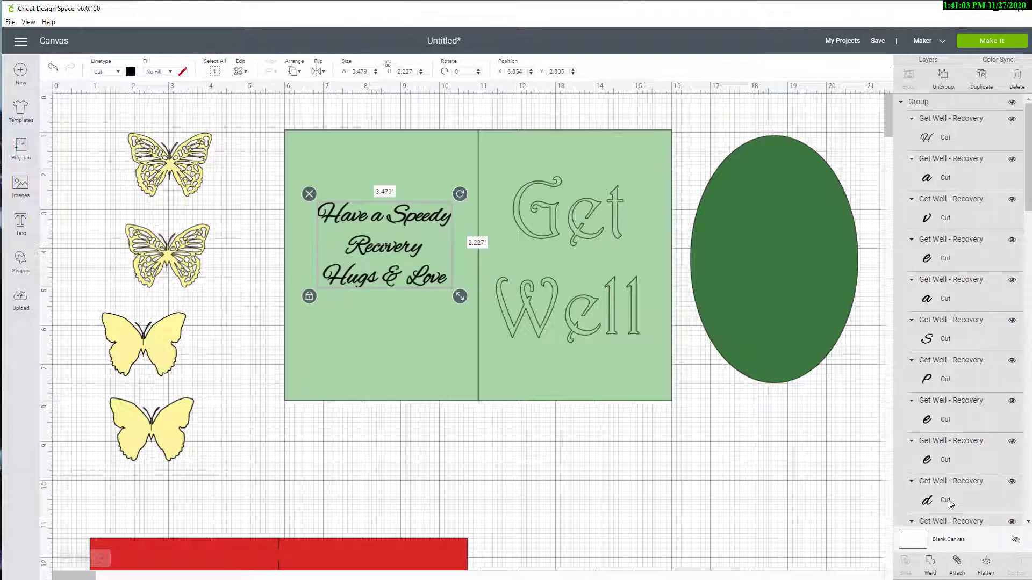
Weld the grouped inside message into one shape and change its linetype to Draw
click(931, 564)
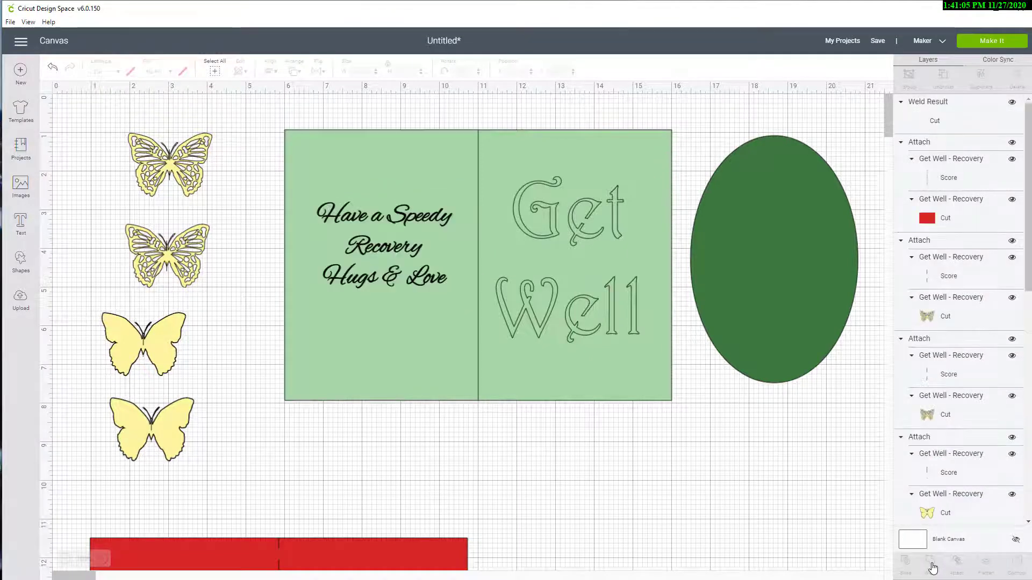
click(410, 218)
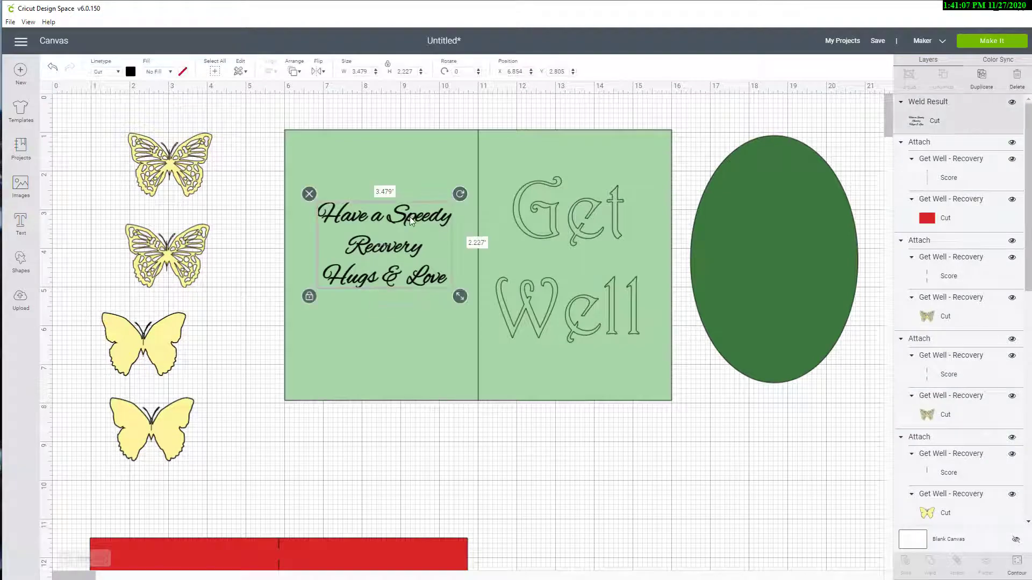
click(118, 72)
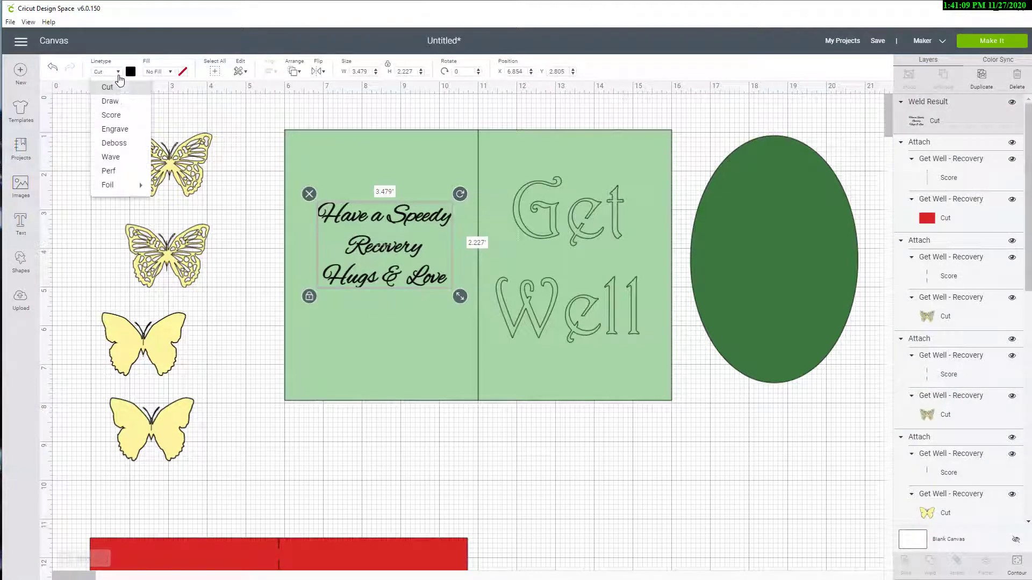
click(107, 100)
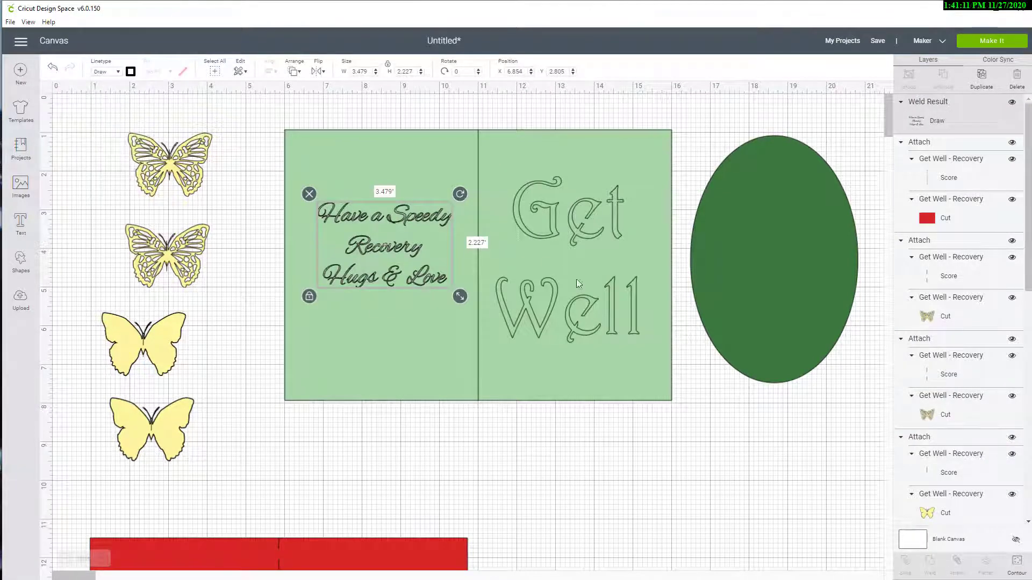
click(392, 460)
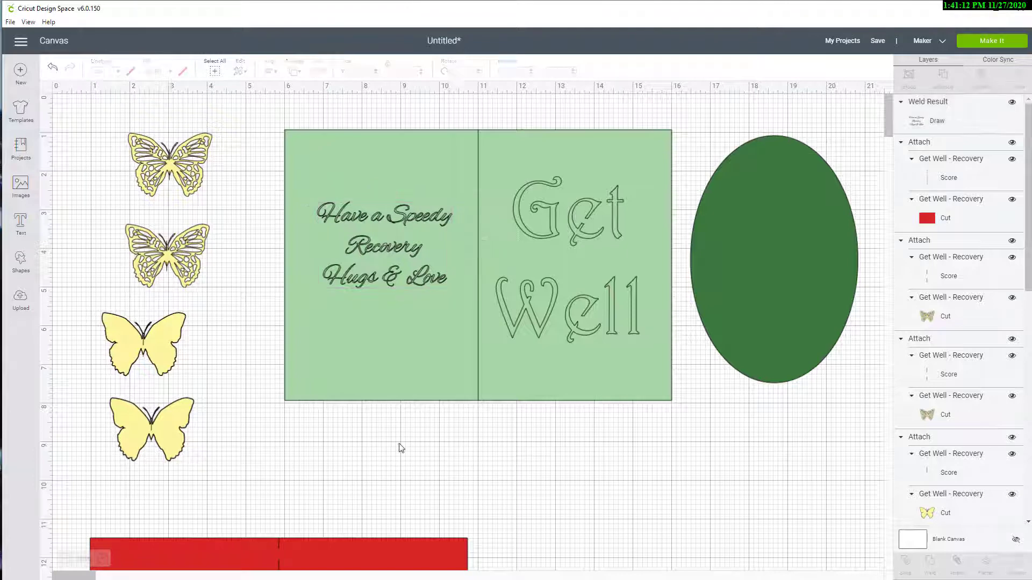
Change the centre fold line of the light green card from a cut line to the Score linetype
click(480, 317)
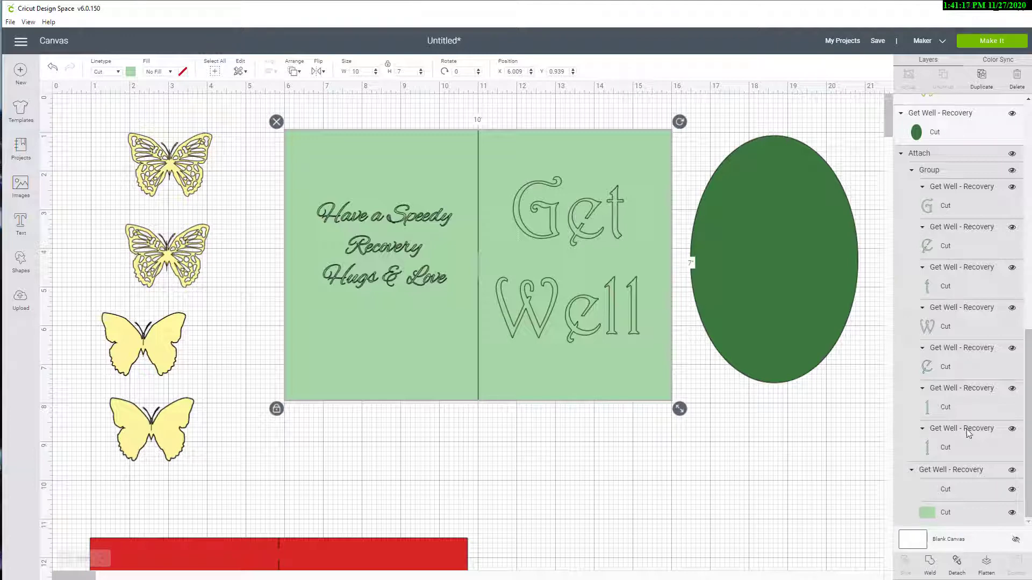
click(944, 498)
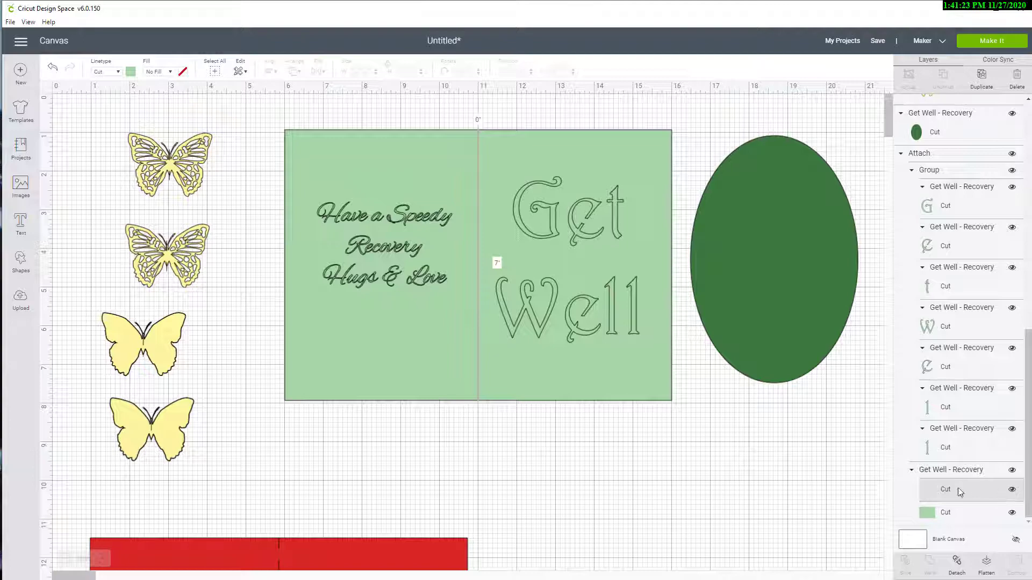
click(108, 72)
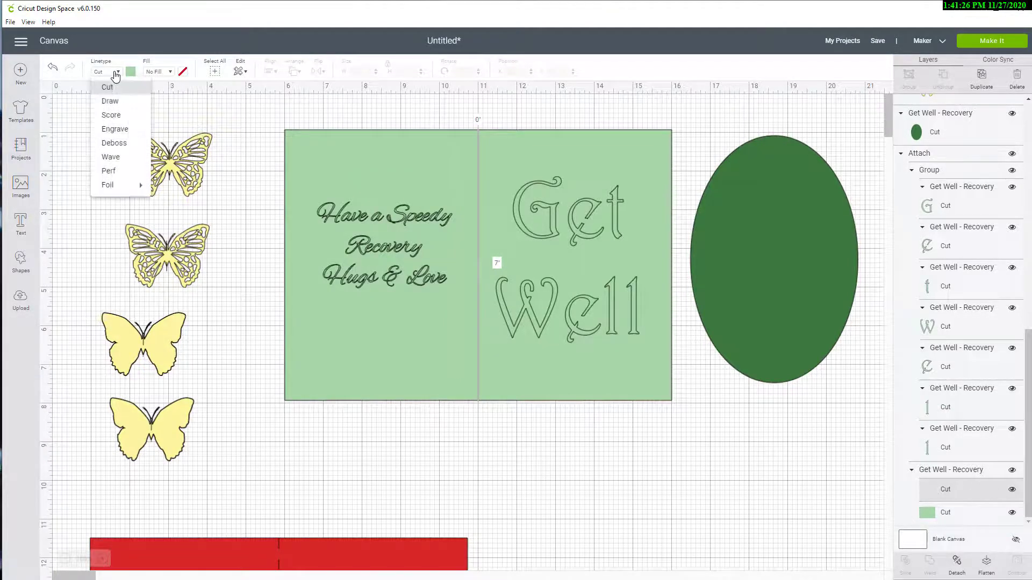
click(110, 114)
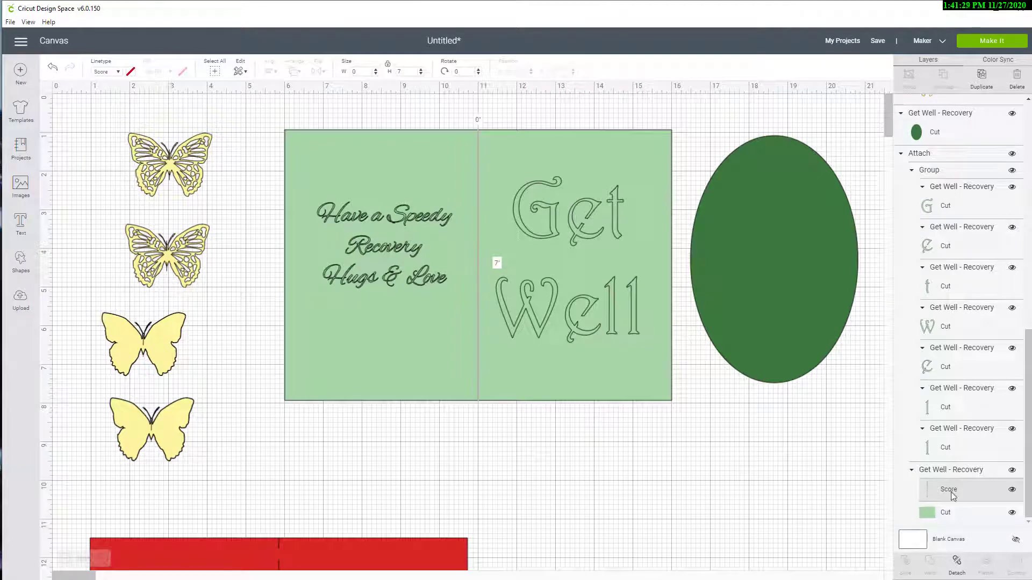
click(264, 109)
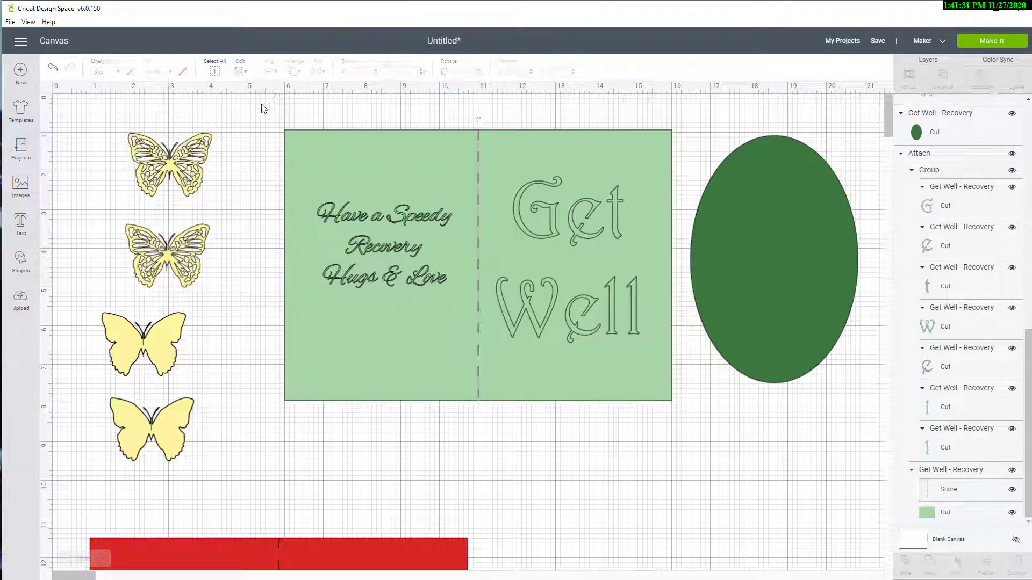
Attach the inside message to the light green card with its lettering and score line, and shift the attached piece slightly down
drag(262, 104, 679, 417)
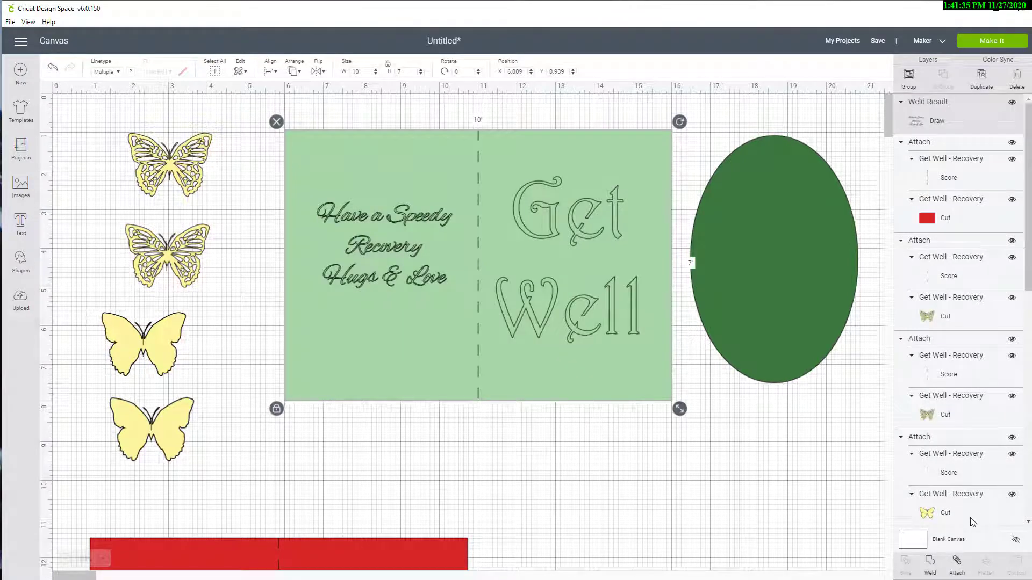
click(956, 561)
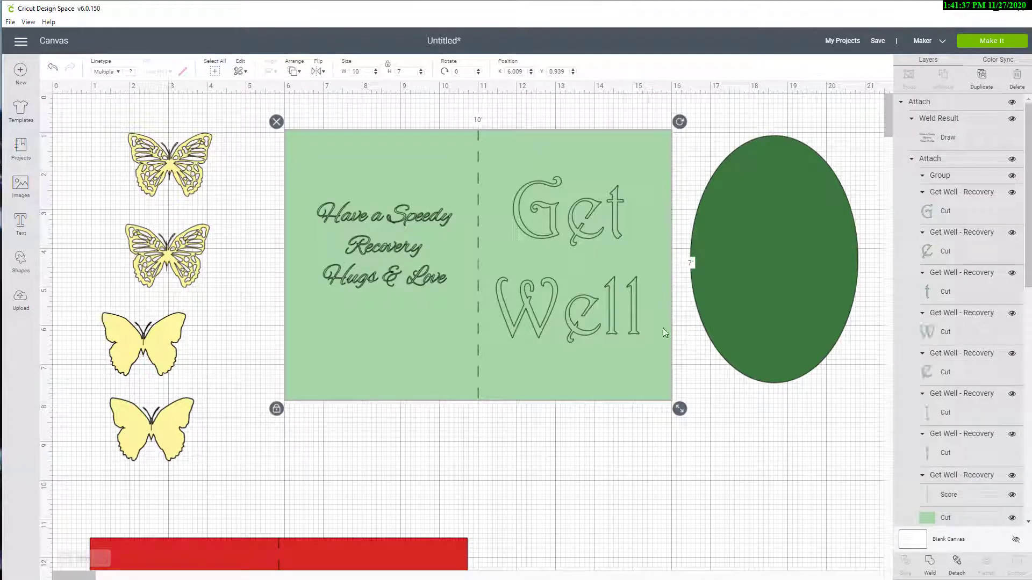
mouse_move(602, 302)
mouse_down()
mouse_move(578, 316)
mouse_move(601, 311)
mouse_up()
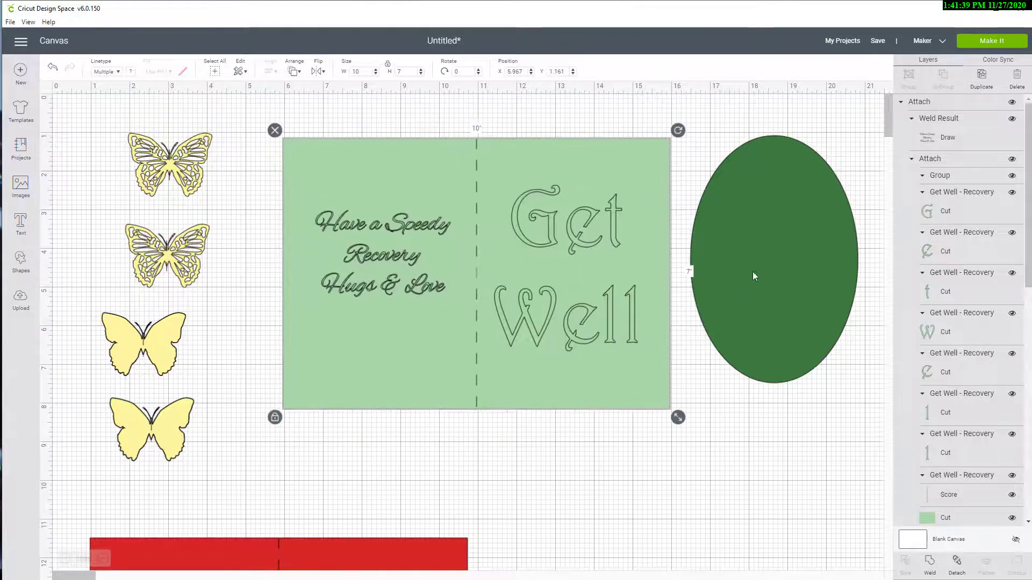
Move the dark green oval closer to the light green card and the red card up so it partly overlaps beneath it
click(763, 273)
mouse_move(790, 257)
mouse_down()
mouse_move(391, 285)
mouse_move(754, 274)
mouse_move(789, 260)
mouse_move(620, 273)
mouse_move(589, 264)
mouse_move(773, 255)
mouse_up()
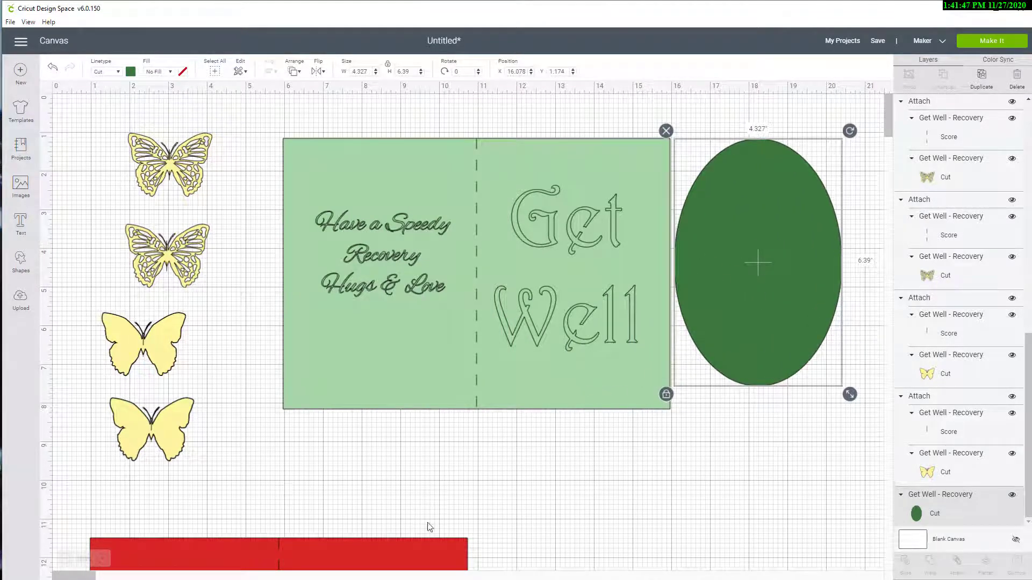
drag(427, 549, 578, 369)
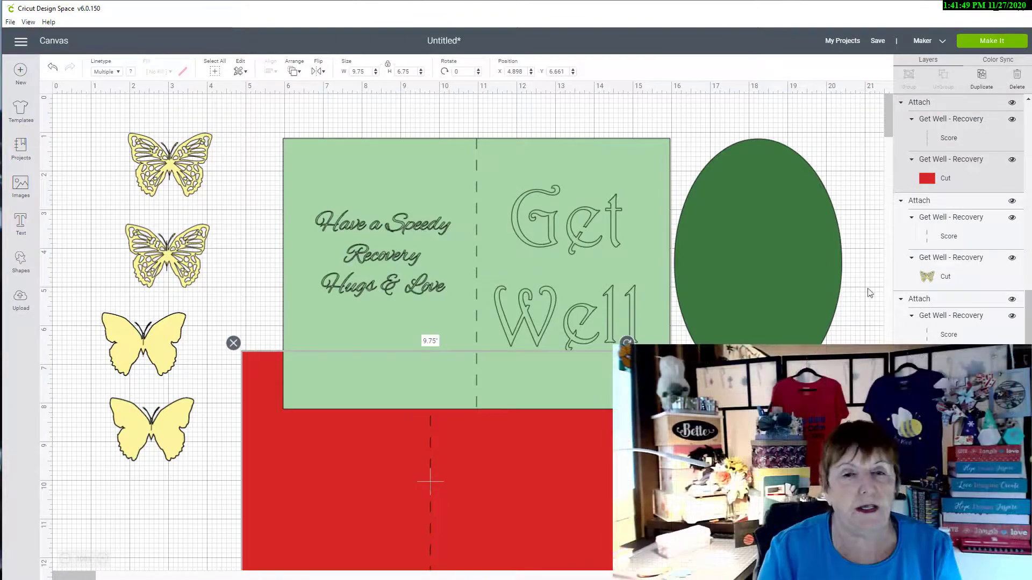